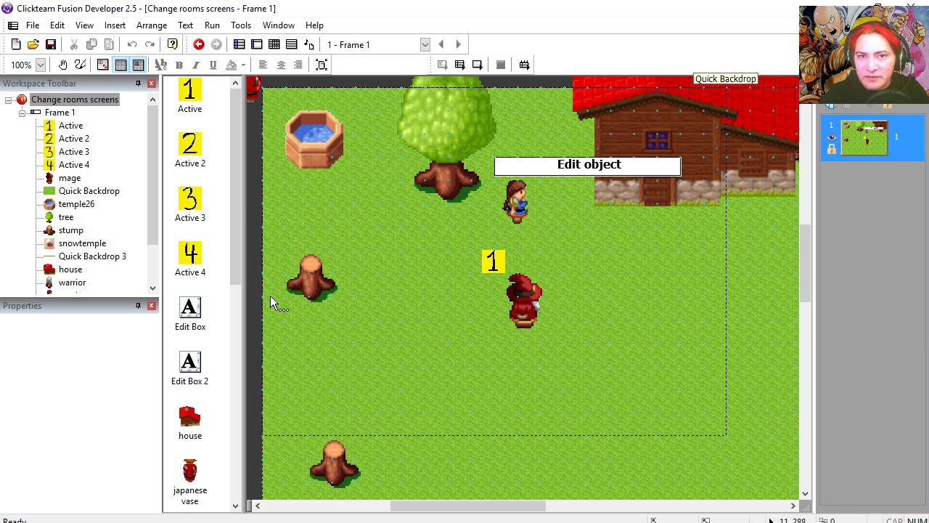
# Start a test run and walk the mage around the village near the villager
pyautogui.press('F7')
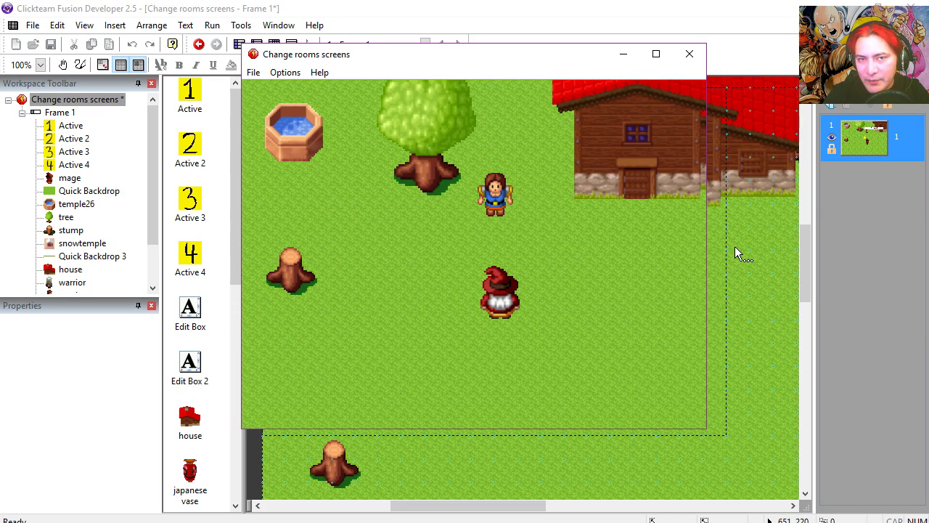
pyautogui.press('Up')
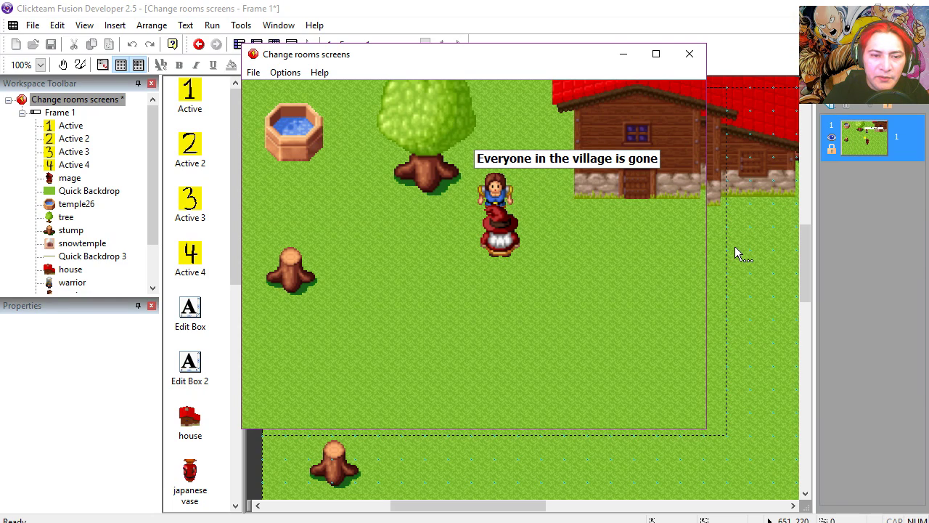
pyautogui.press('Down')
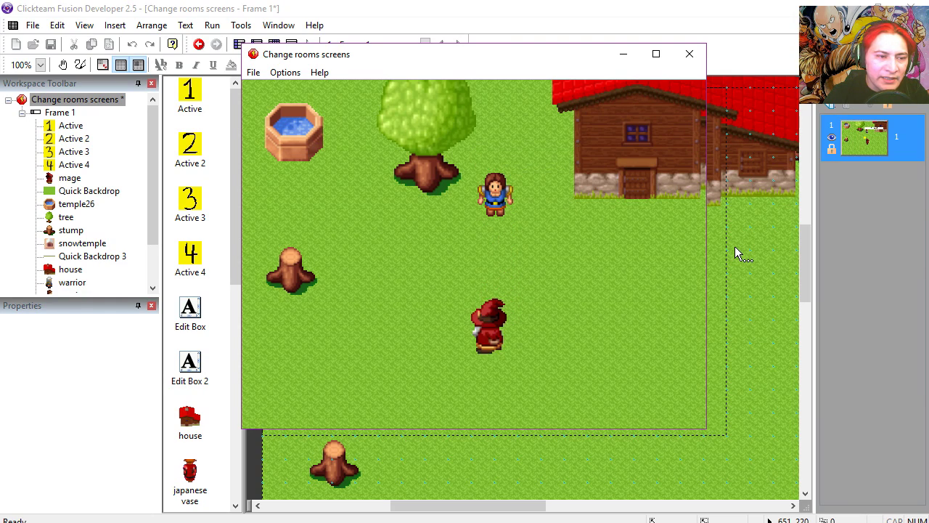
pyautogui.press('Left')
pyautogui.press('Right')
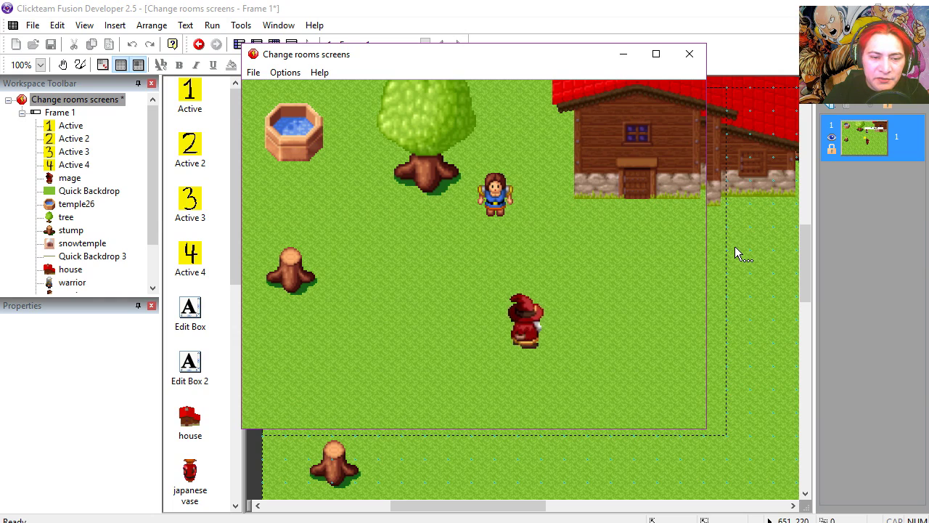
# Walk the mage east through the tree room, then south to the old man by the temple
pyautogui.press('Right')
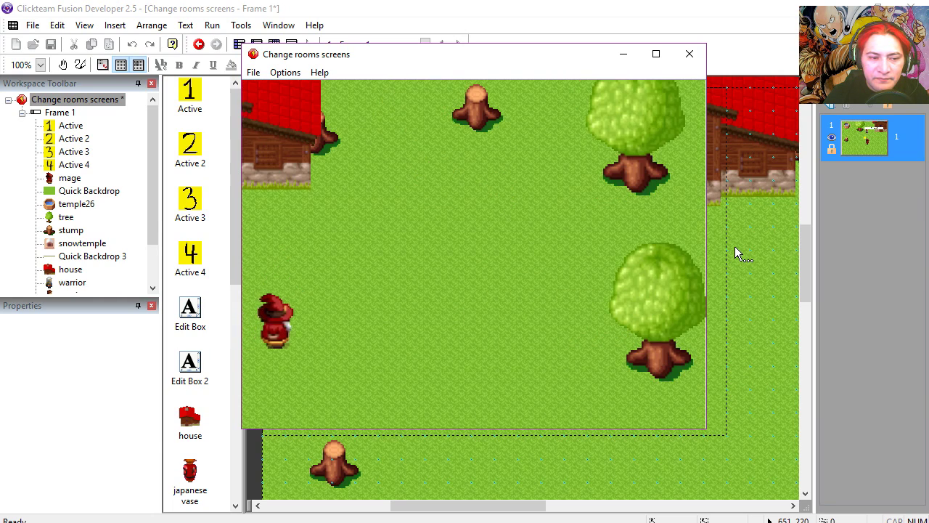
pyautogui.press('Right')
pyautogui.press('Down')
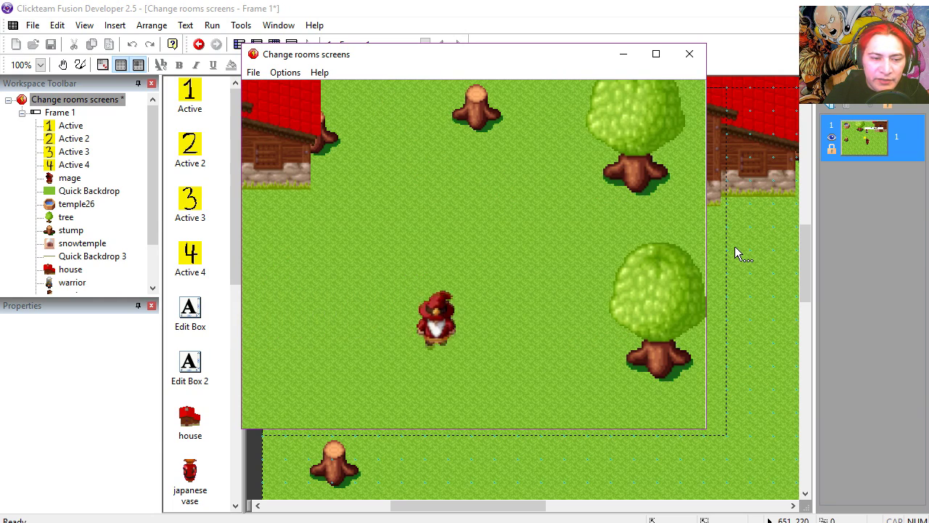
pyautogui.press('Down')
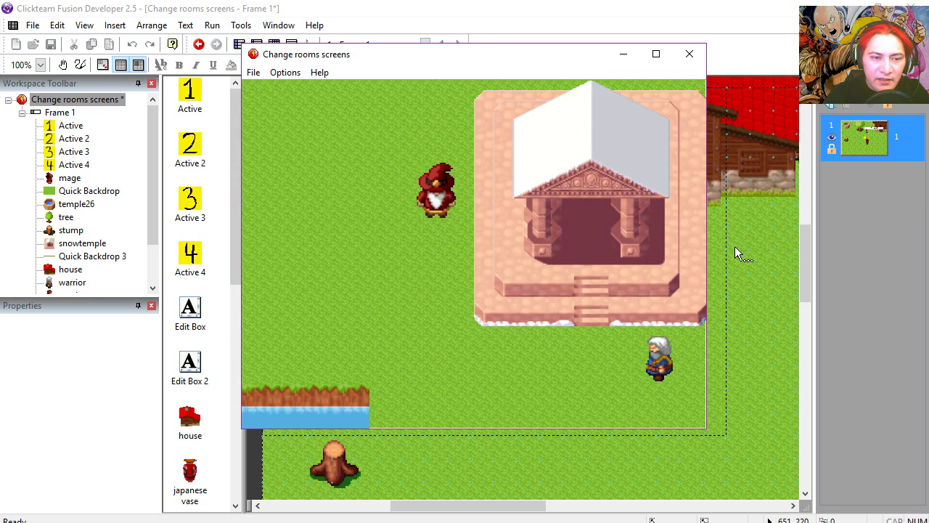
pyautogui.press('Right')
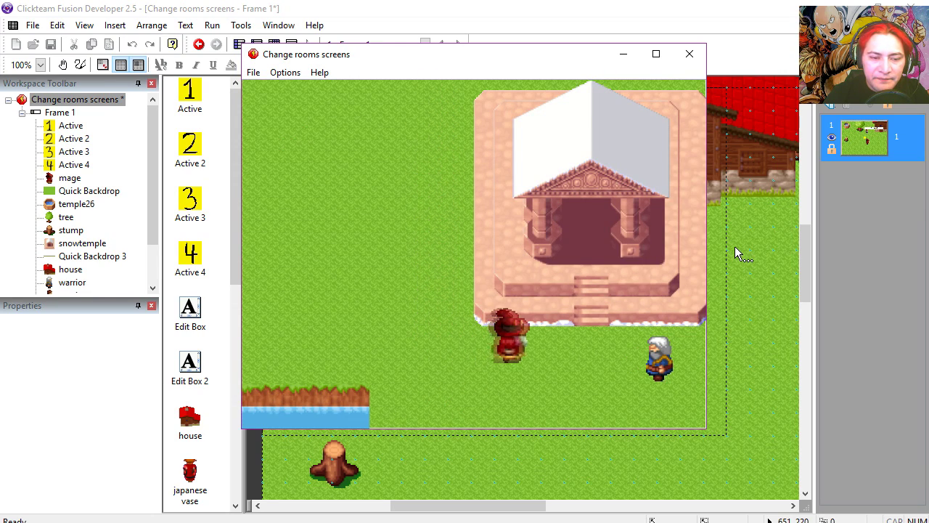
pyautogui.press('Right')
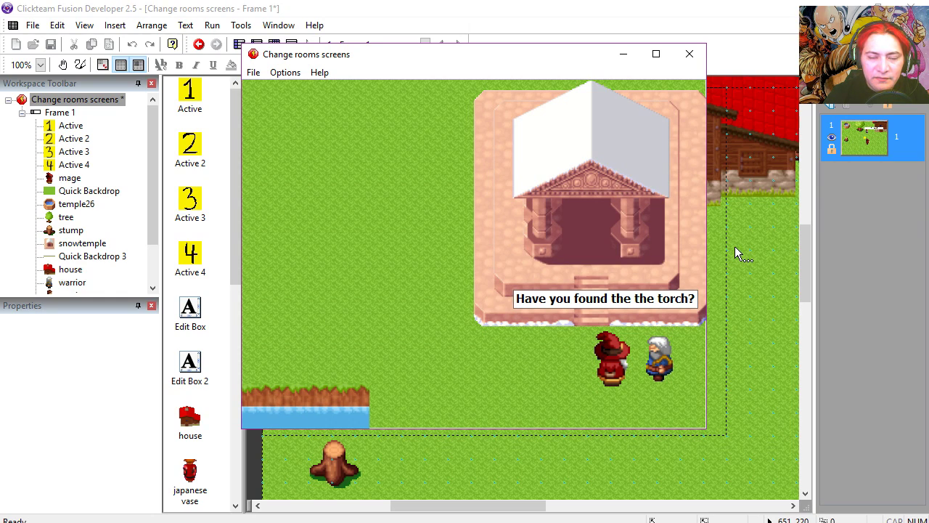
pyautogui.press('Left')
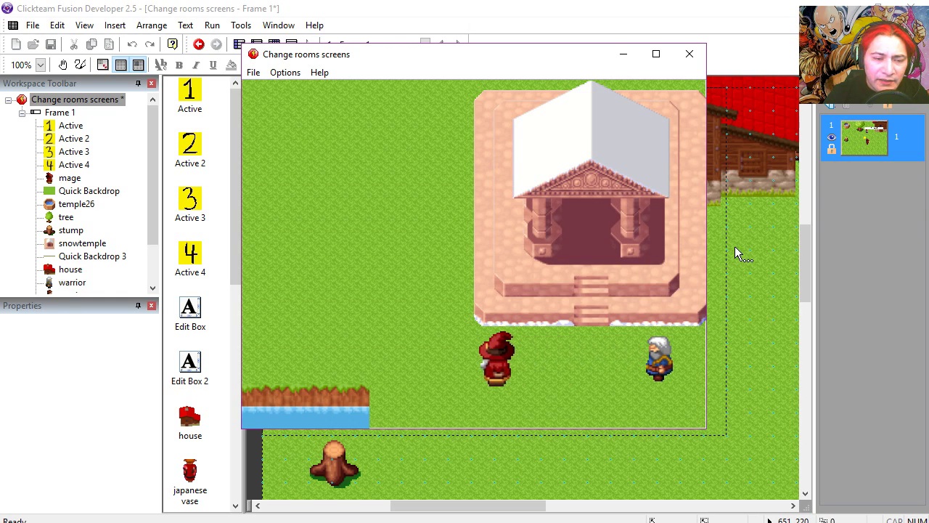
# Walk the mage around the village's red vases and off the left edge into another room
pyautogui.press('Up')
pyautogui.press('Left')
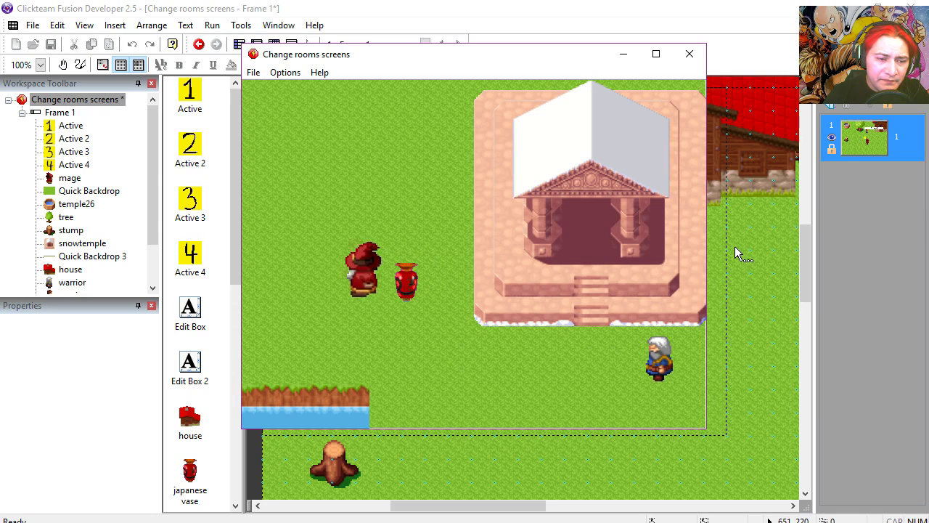
pyautogui.press('Up')
pyautogui.press('Right')
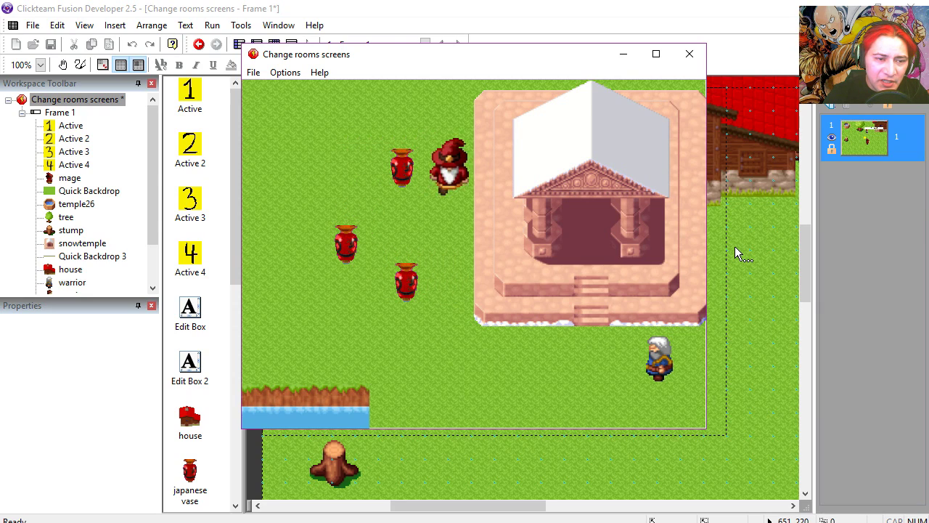
pyautogui.press('Down')
pyautogui.press('Left')
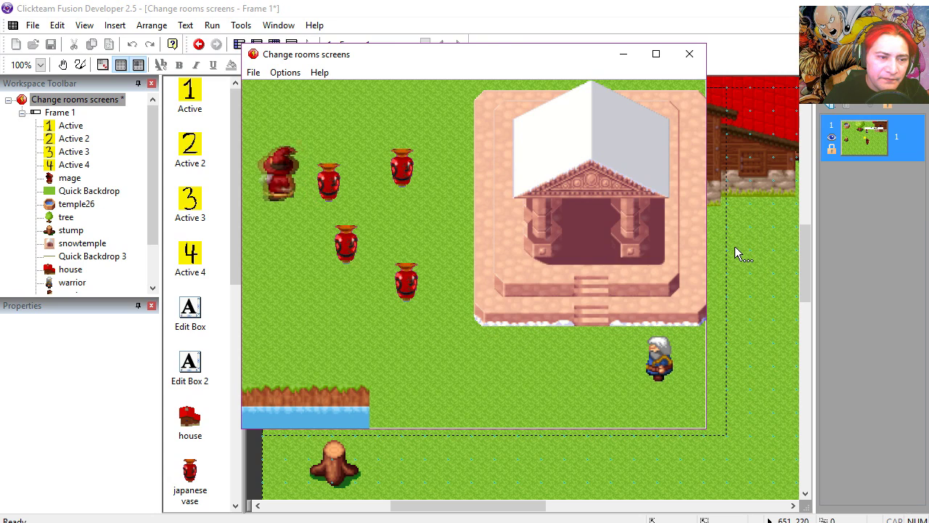
# Cross that room past its top vases and return up into the village room
pyautogui.press('Down')
pyautogui.press('Left')
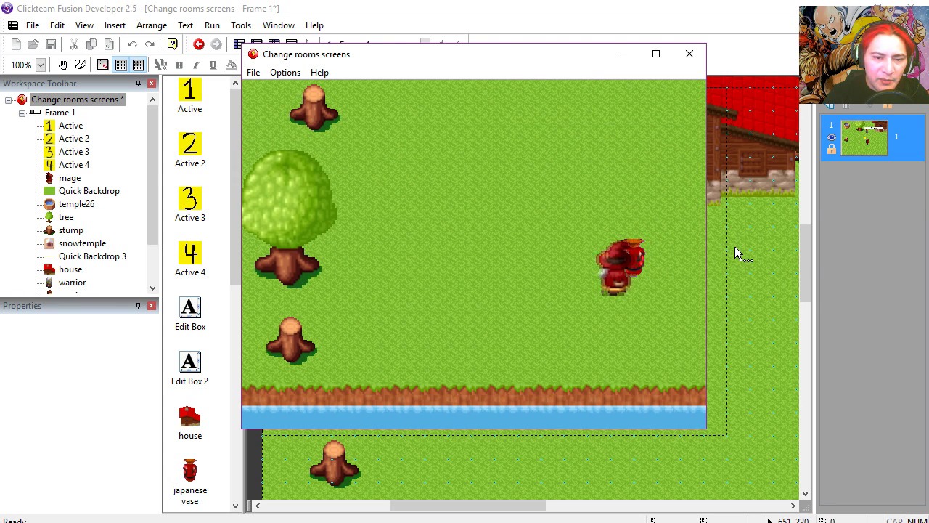
pyautogui.press('Up')
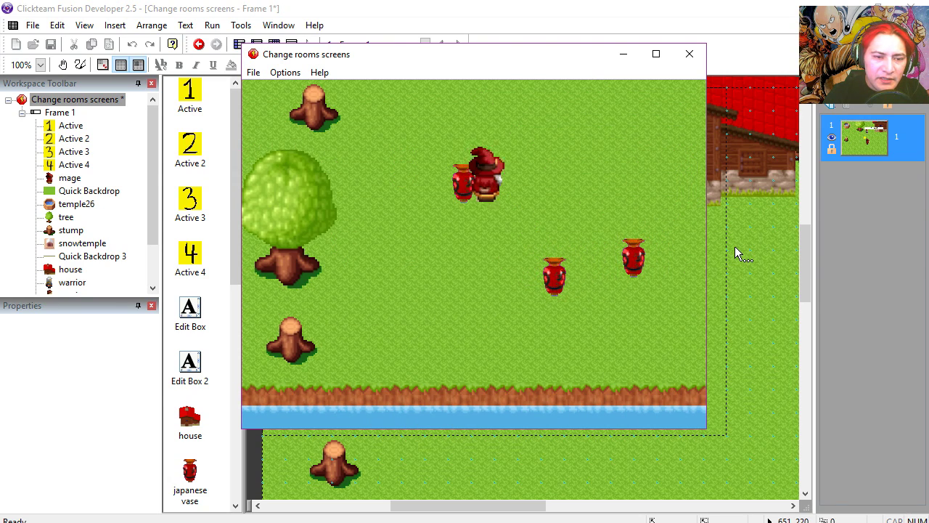
pyautogui.press('Right')
pyautogui.press('Right')
pyautogui.press('Left')
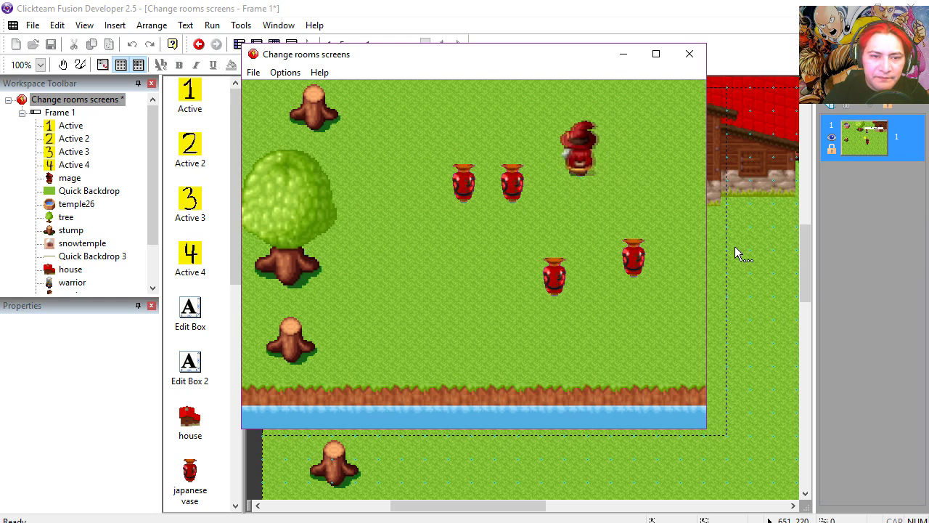
pyautogui.press('Up')
pyautogui.press('Left')
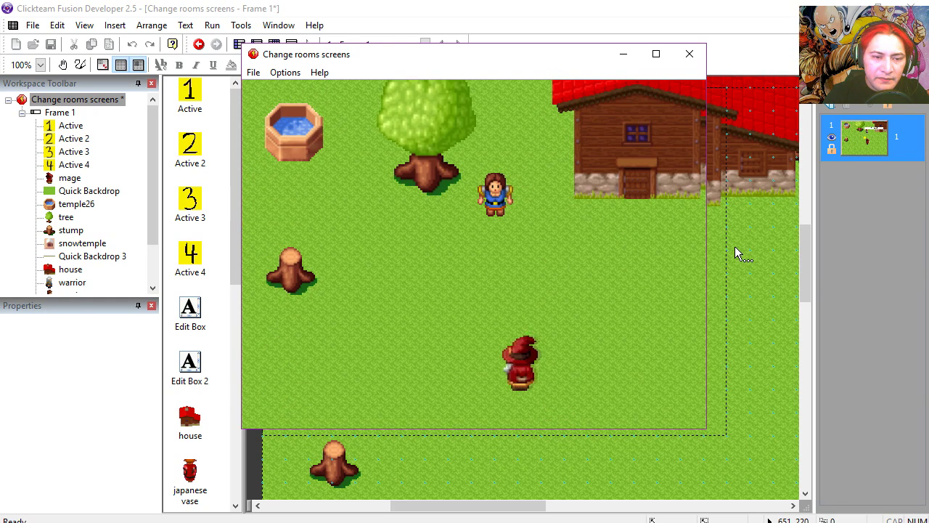
# Walk the mage along the village vase row and right into the tree room
pyautogui.press('Up')
pyautogui.press('Right')
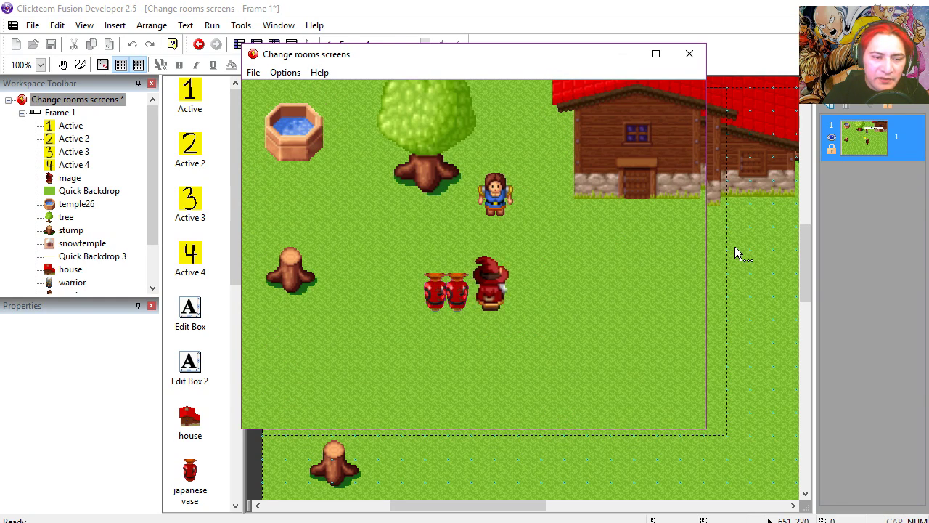
pyautogui.press('Down')
pyautogui.press('Left')
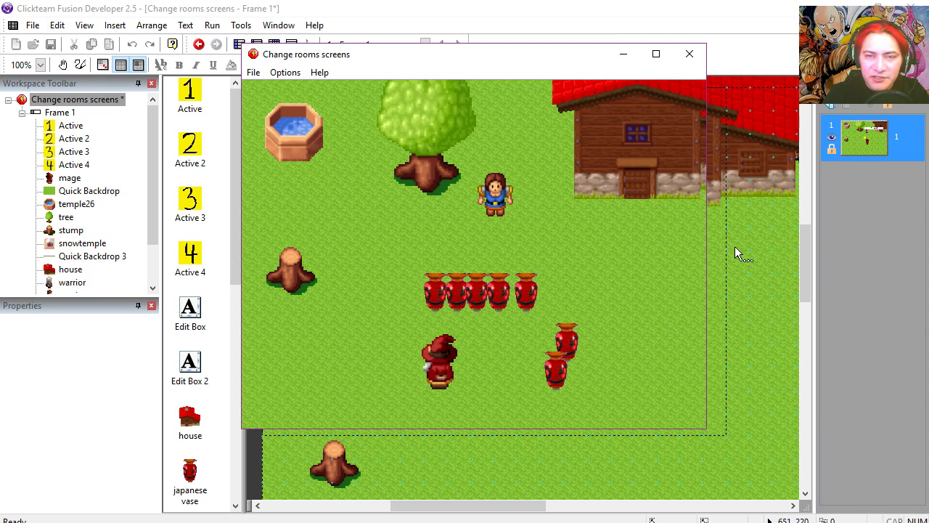
pyautogui.press('Right')
pyautogui.press('Up')
pyautogui.press('Right')
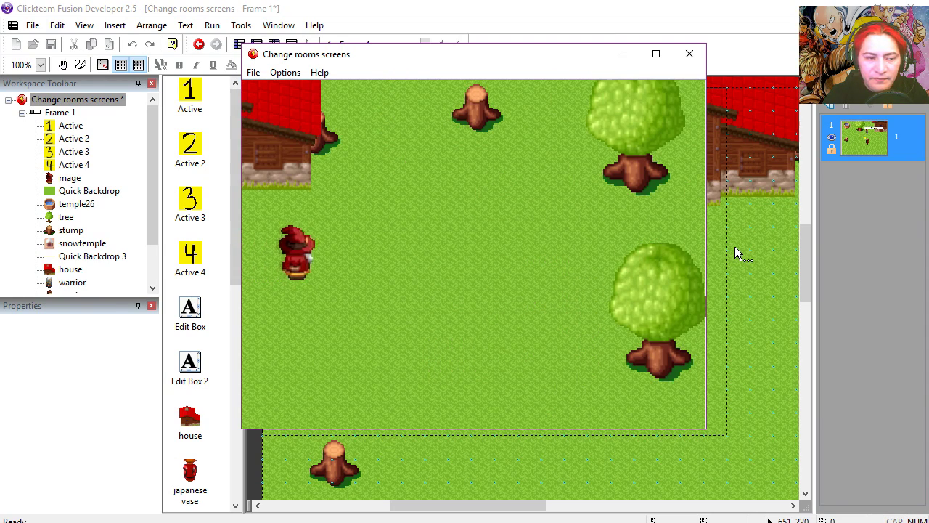
# Walk the mage down into the temple room and out its left edge
pyautogui.press('Down')
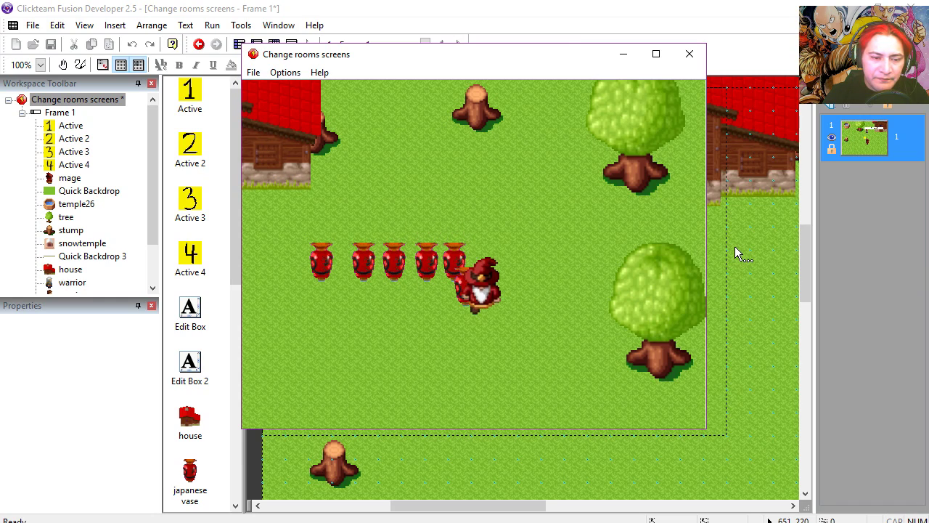
pyautogui.press('Left')
pyautogui.press('Down')
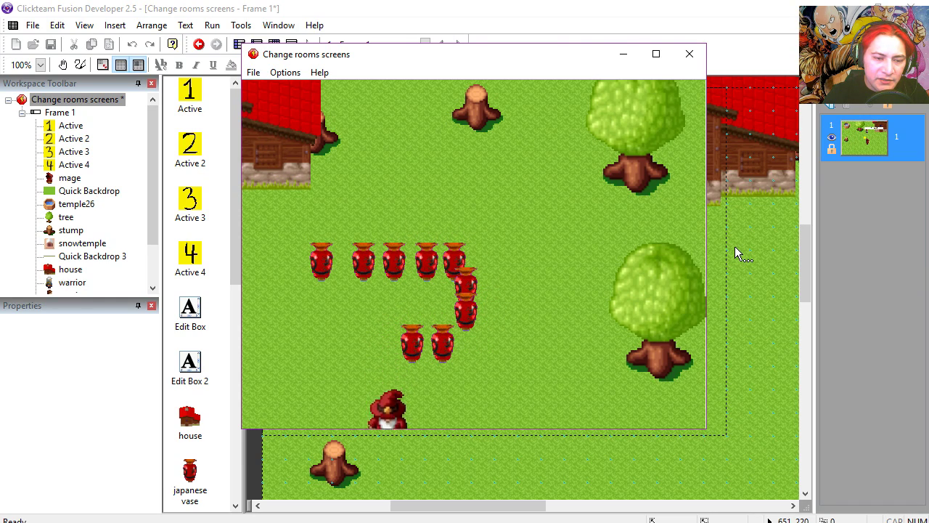
pyautogui.press('Right')
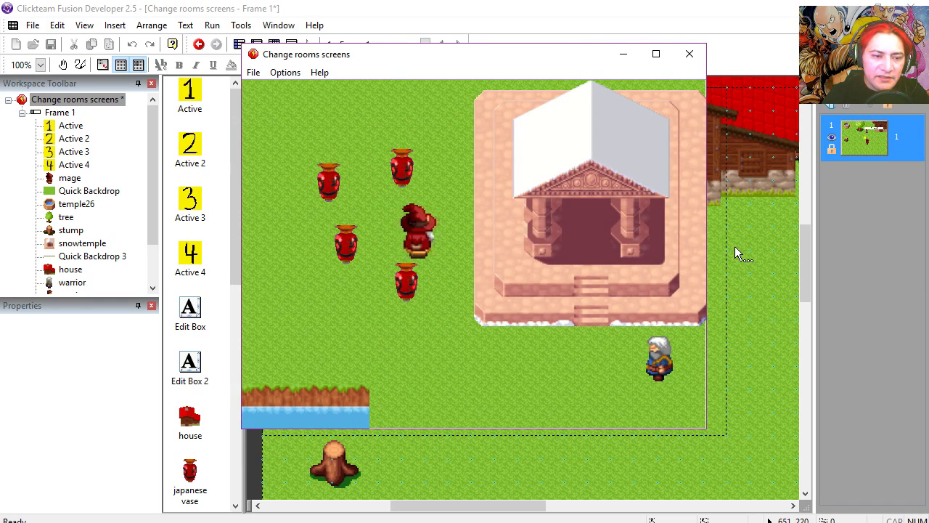
pyautogui.press('Down')
pyautogui.press('Left')
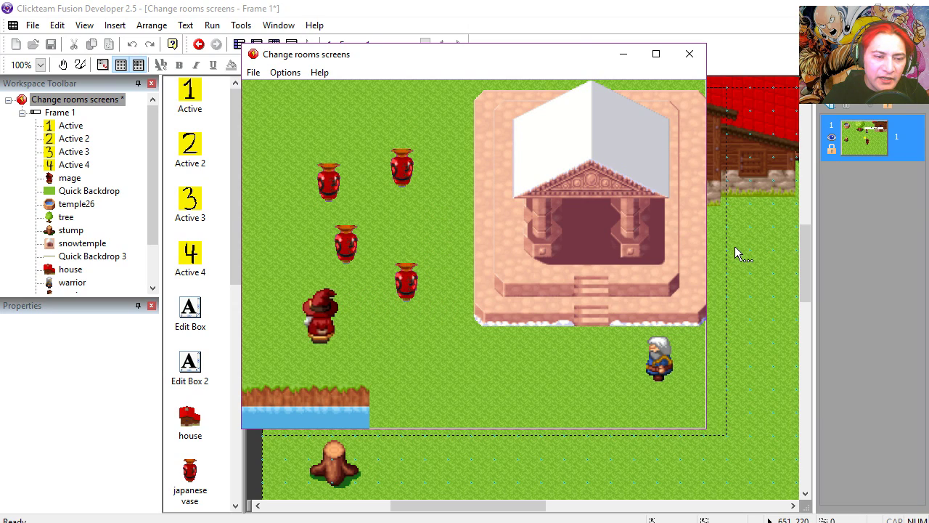
pyautogui.press('Right')
pyautogui.press('Left')
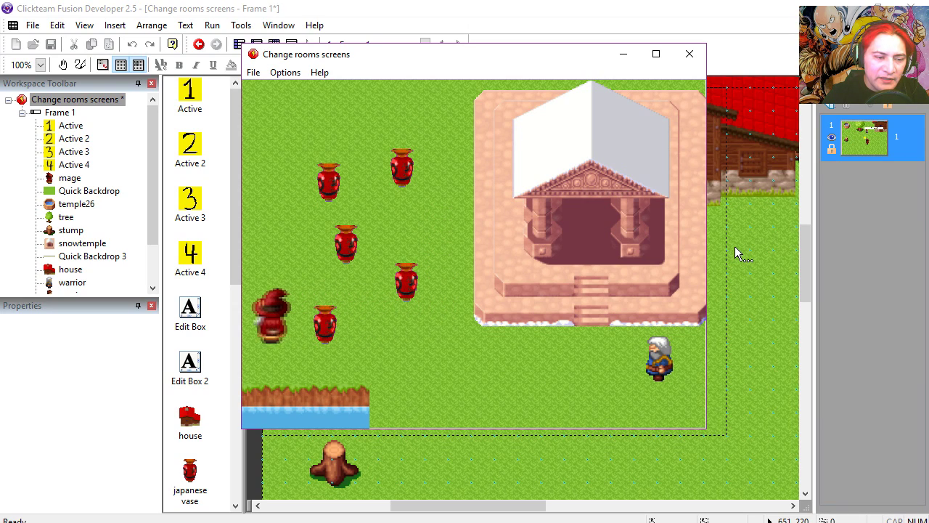
# Walk the mage up between the vases into the house room and on into the next room
pyautogui.press('Left')
pyautogui.press('Up')
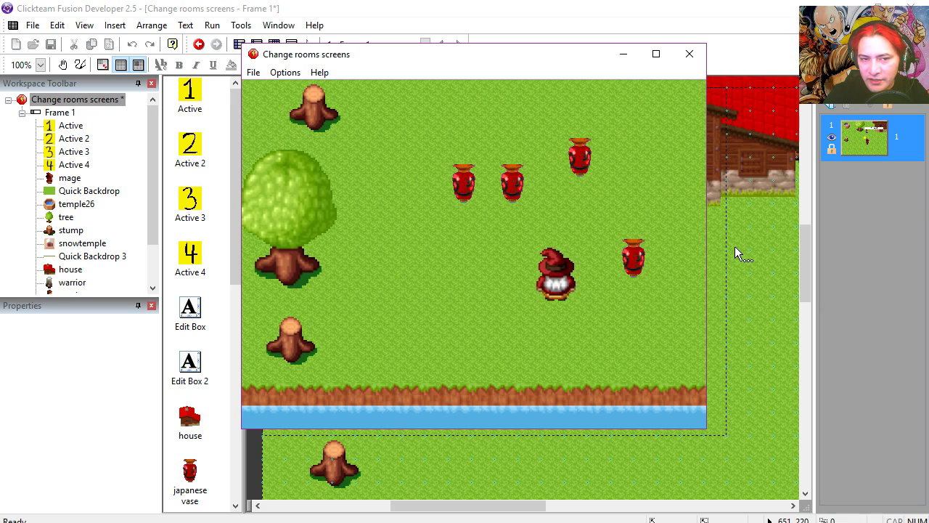
pyautogui.press('Up')
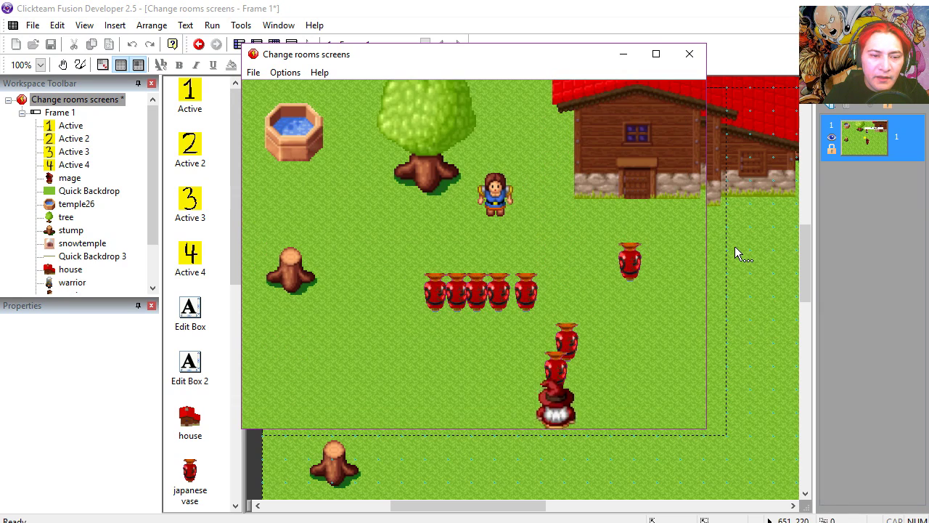
pyautogui.press('Left')
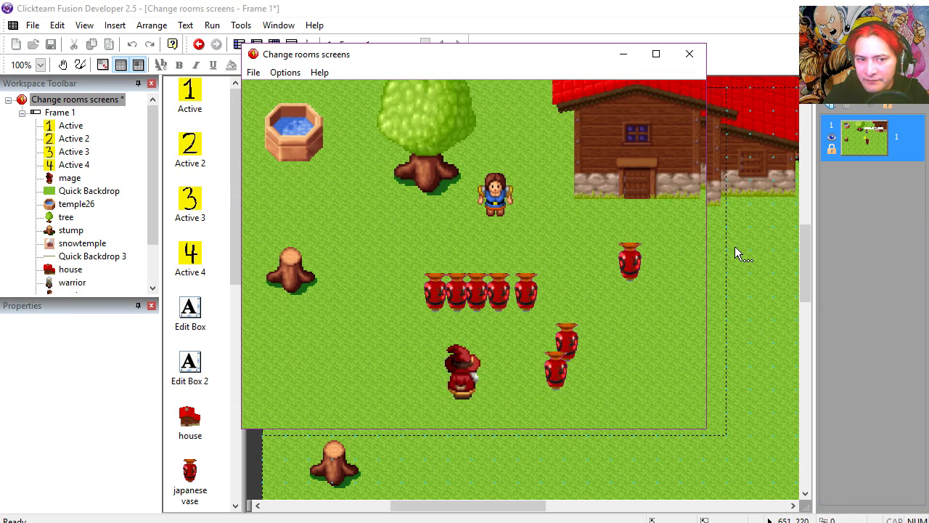
pyautogui.press('Up')
pyautogui.press('Right')
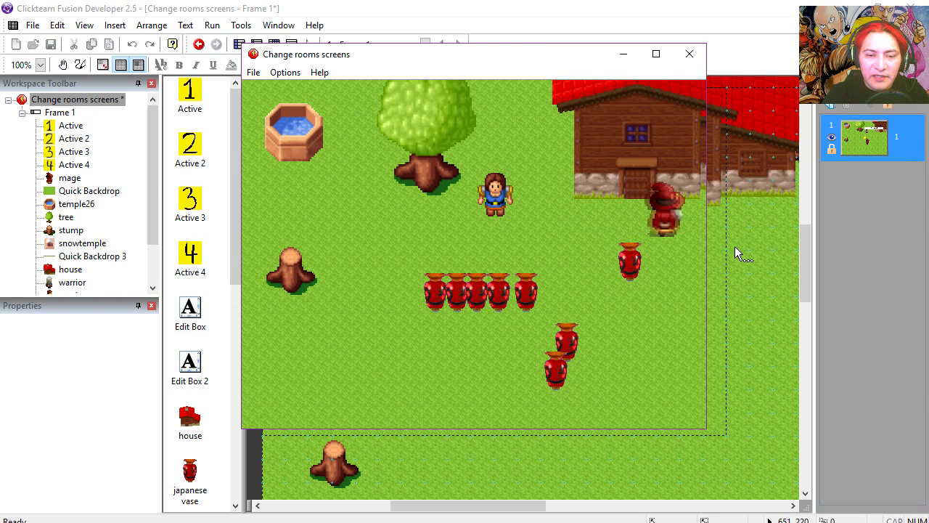
# Walk the mage back and forth between the house room and its neighbour, then end the test run
pyautogui.press('Left')
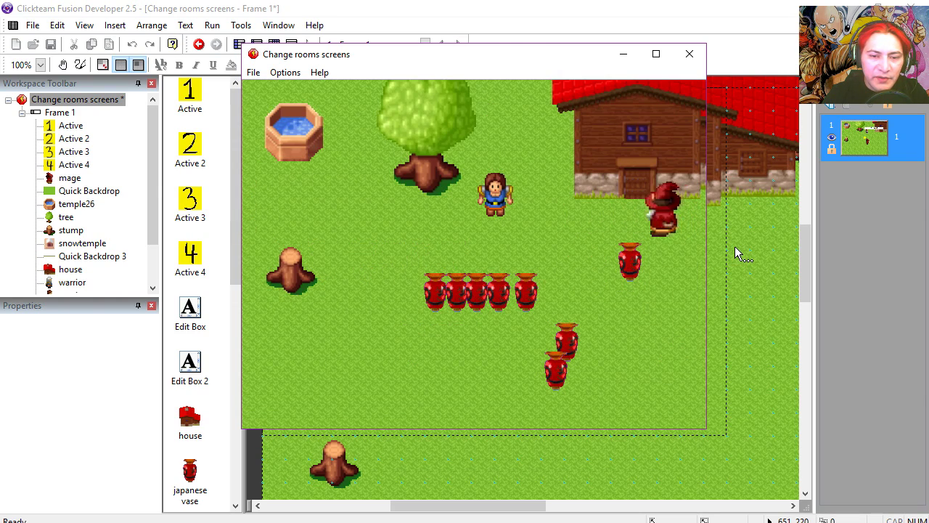
pyautogui.press('Right')
pyautogui.press('Down')
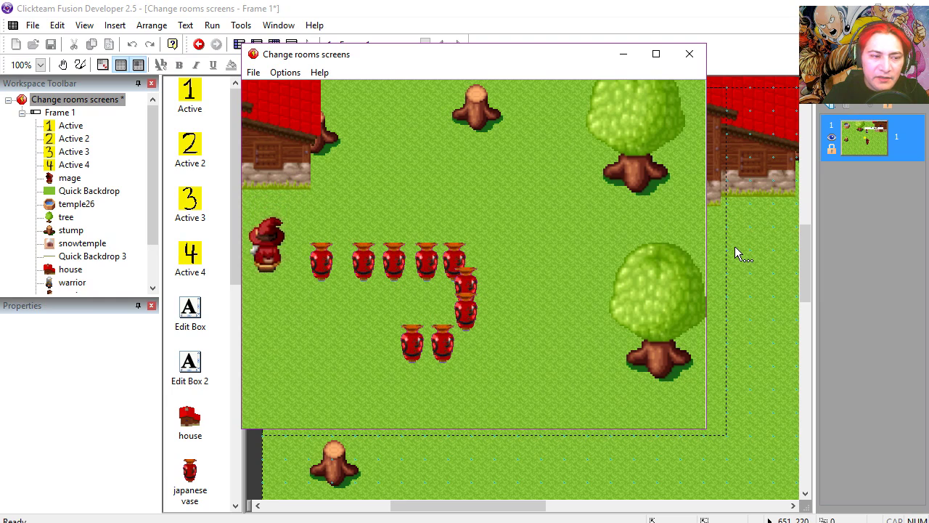
pyautogui.press('Left')
pyautogui.press('Down')
pyautogui.press('Right')
pyautogui.press('Down')
pyautogui.press('Left')
pyautogui.press('Down')
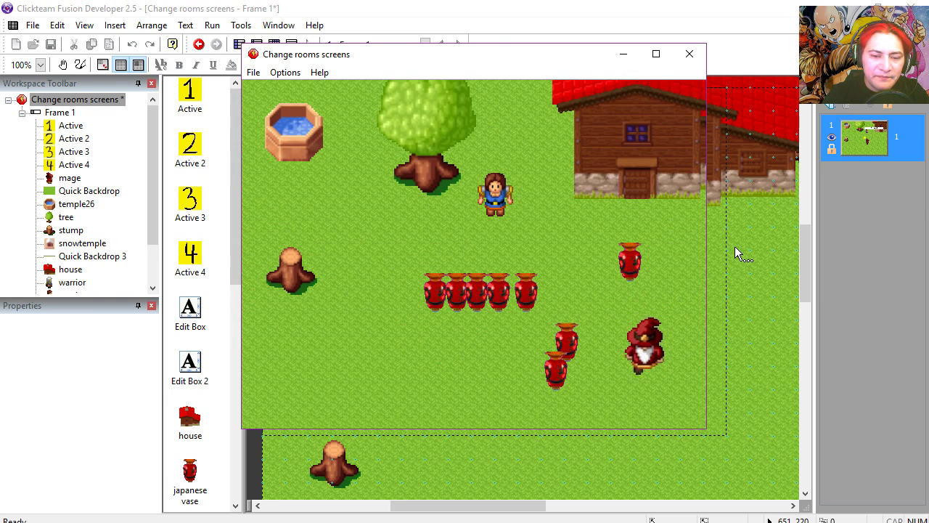
pyautogui.press('Right')
pyautogui.press('Right')
pyautogui.hotkey('alt', 'F4')
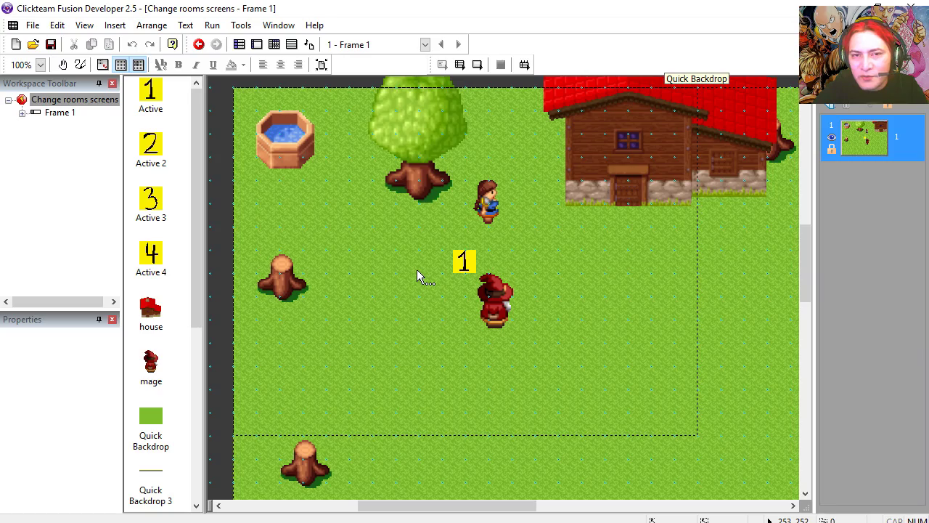
# Open the tree object's sprite in the image editor
pyautogui.doubleClick(415, 146)
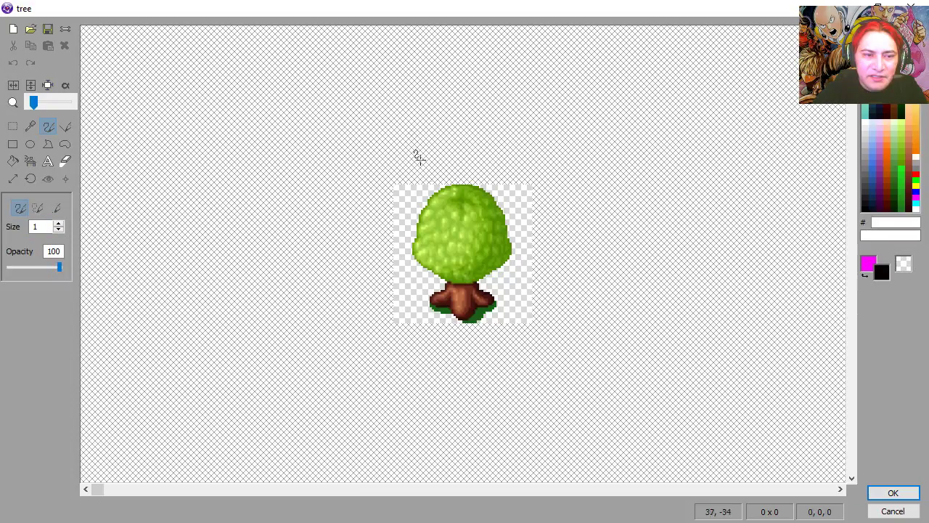
pyautogui.press('Return')
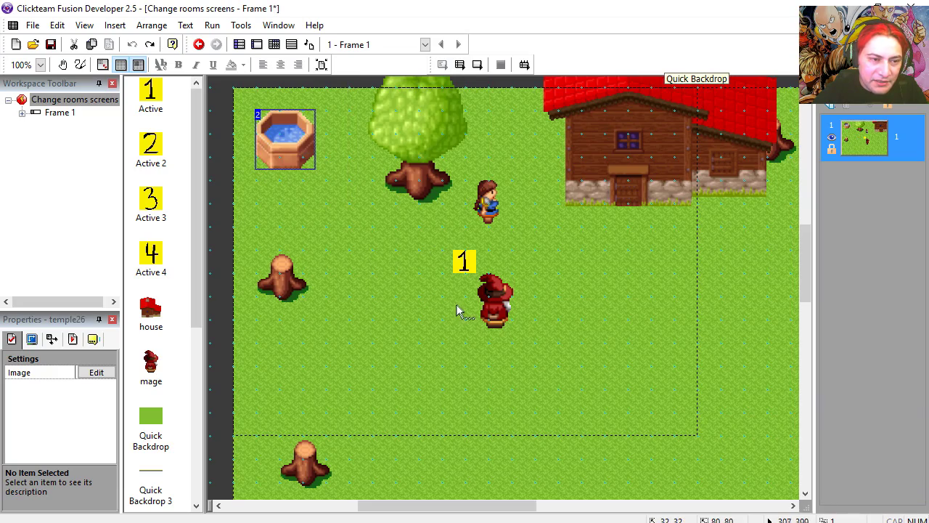
pyautogui.doubleClick(283, 279)
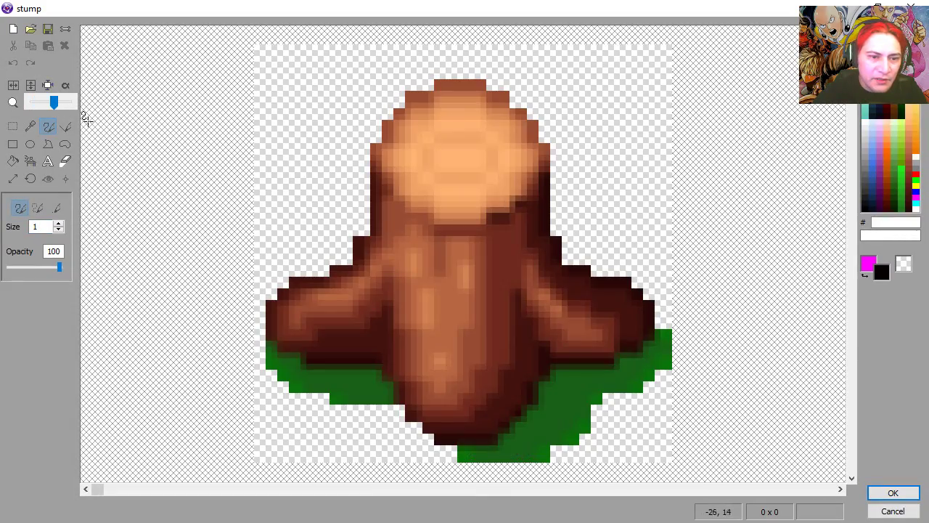
pyautogui.click(892, 506)
pyautogui.click(500, 308)
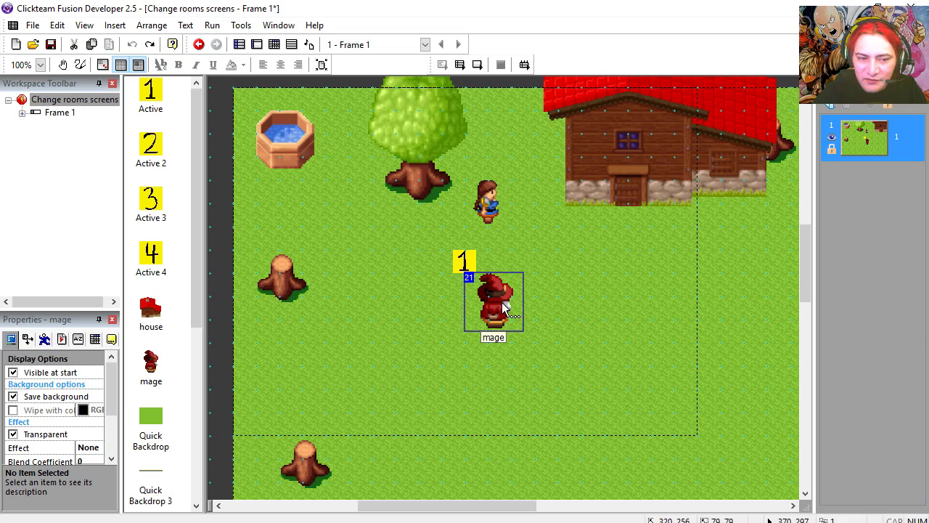
pyautogui.doubleClick(506, 309)
pyautogui.click(245, 394)
pyautogui.click(594, 361)
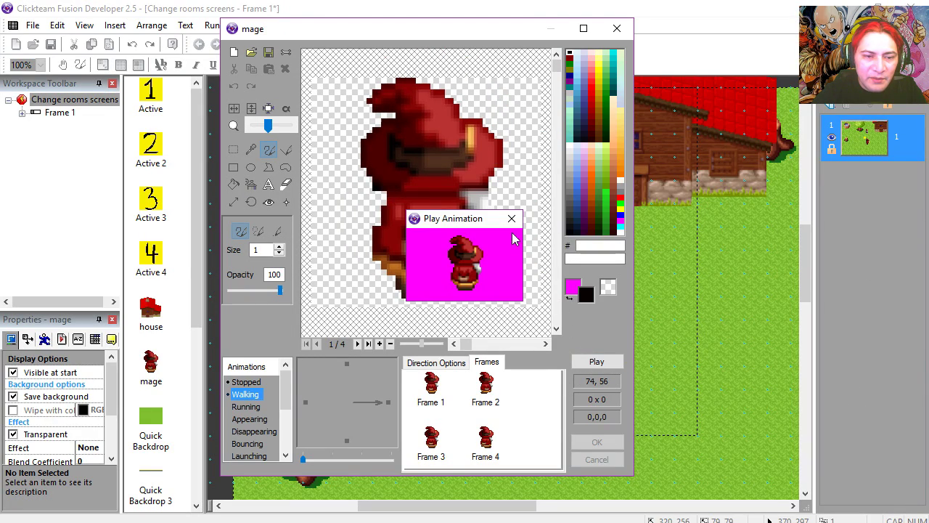
pyautogui.click(514, 225)
pyautogui.click(584, 365)
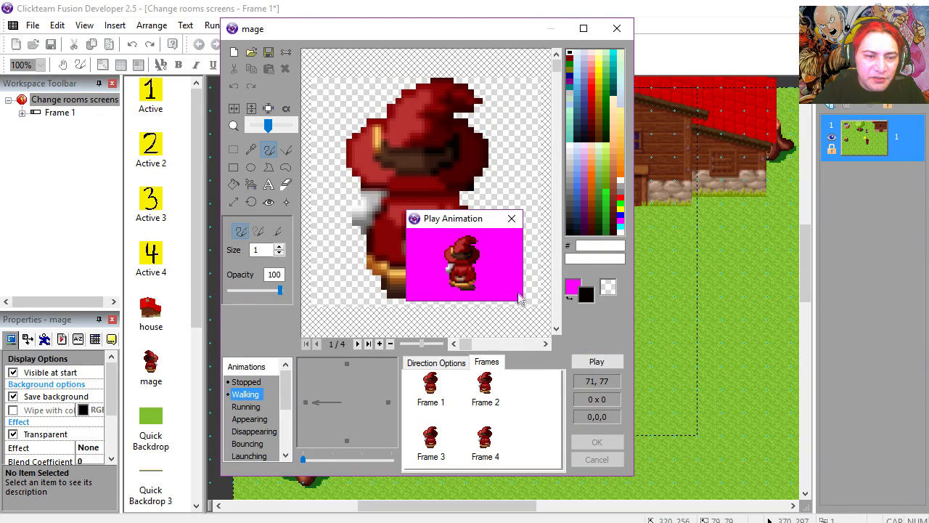
pyautogui.press('Up')
pyautogui.click(510, 220)
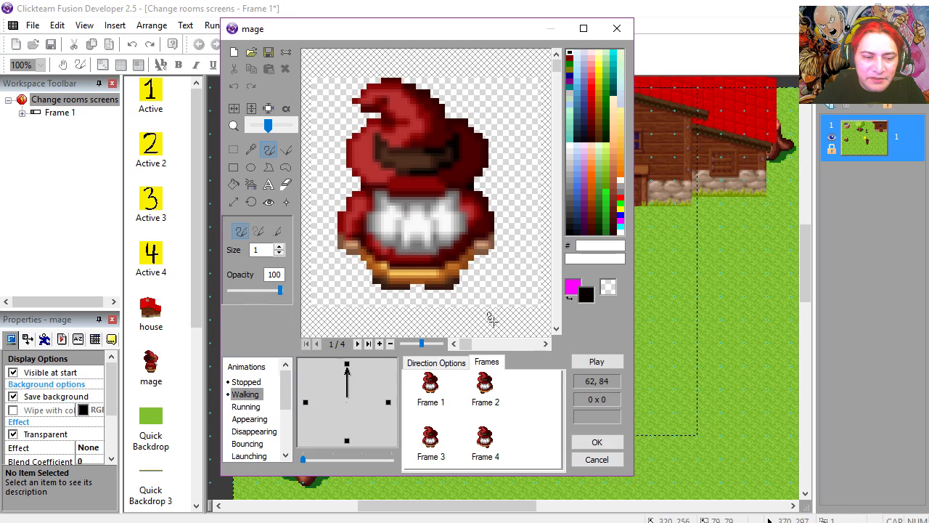
pyautogui.press('Return')
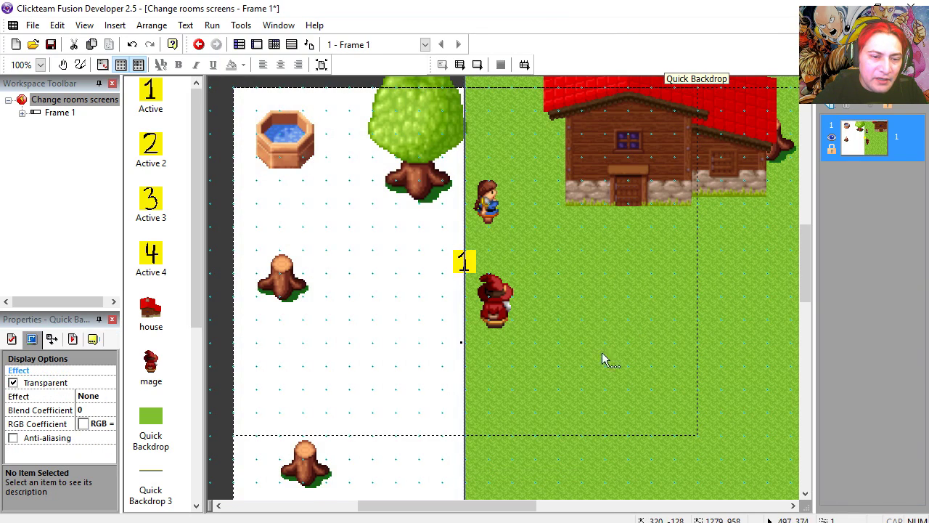
# Move and stretch the grass backdrop across the village room, then briefly inspect the house image
pyautogui.moveTo(514, 385); pyautogui.dragTo(673, 346)
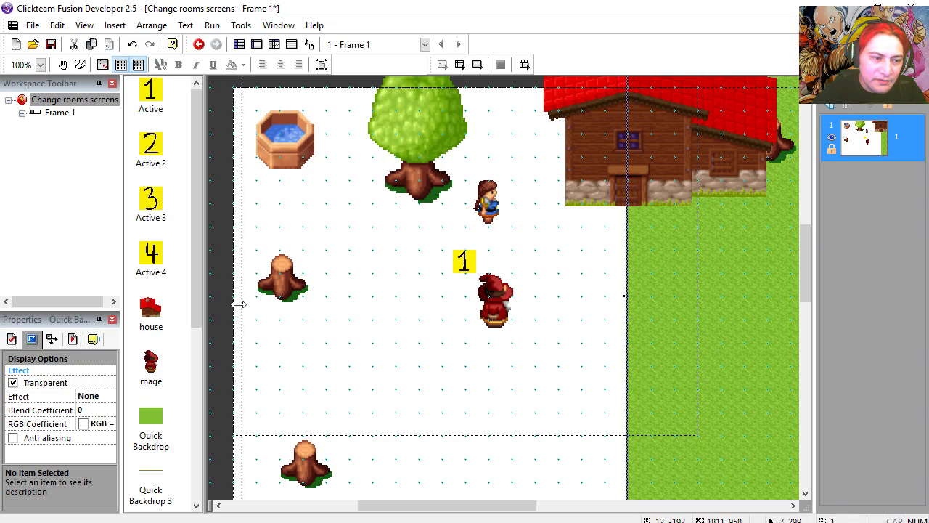
pyautogui.moveTo(247, 302); pyautogui.dragTo(239, 305)
pyautogui.doubleClick(661, 145)
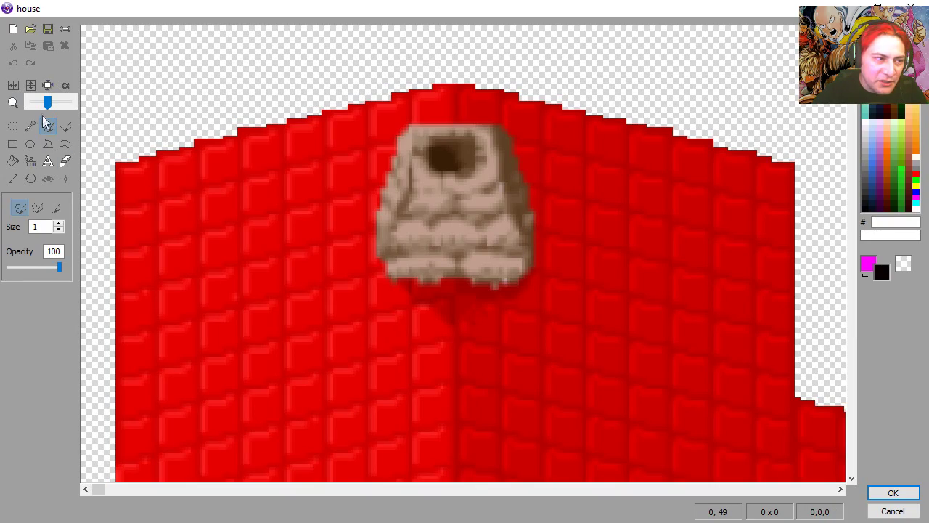
pyautogui.click(29, 101)
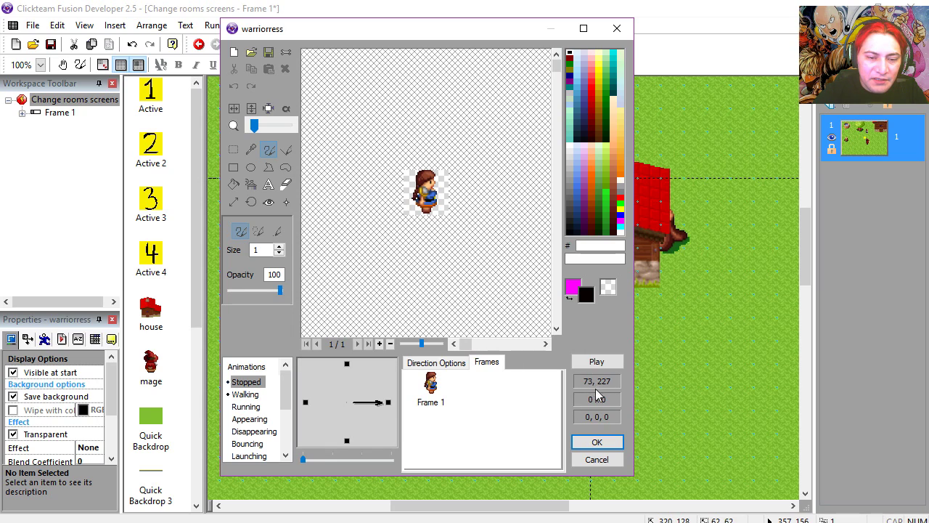
pyautogui.click(597, 461)
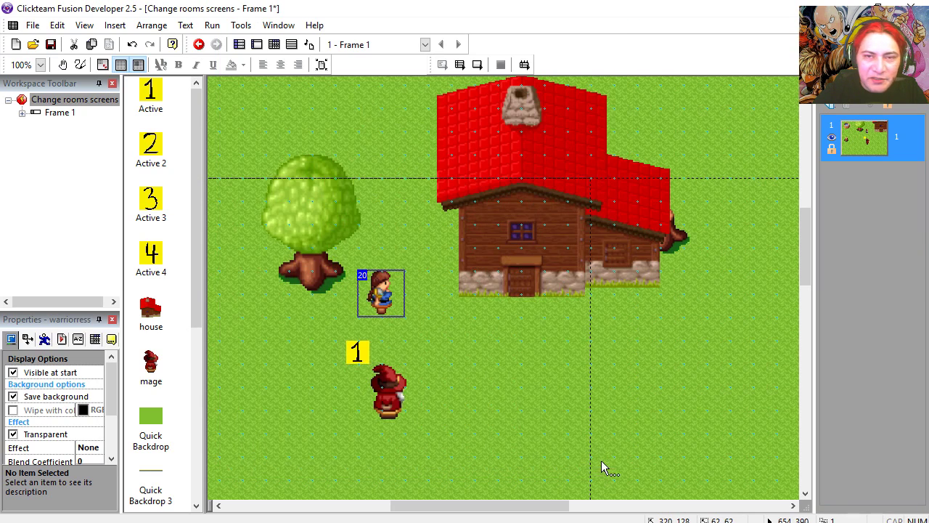
# Review the mage's eight-direction movement settings and test-walk it in a quick frame run
pyautogui.click(387, 382)
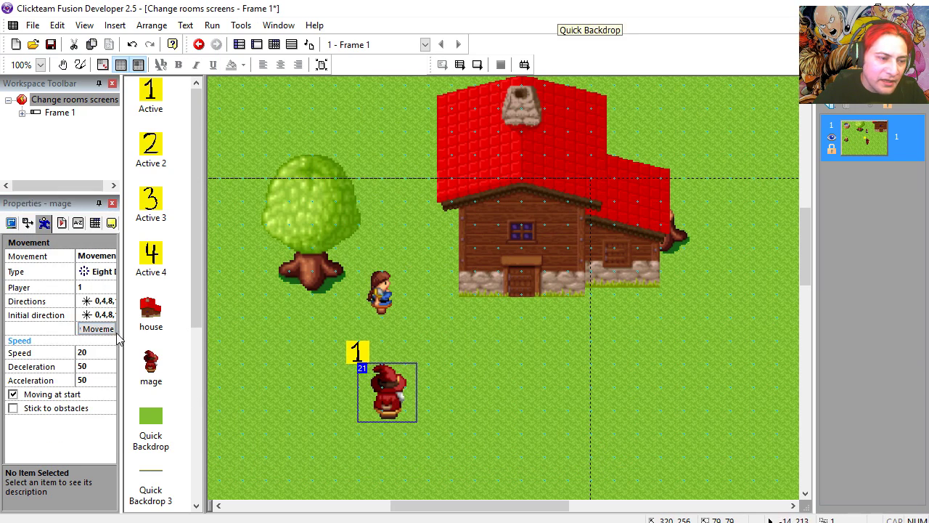
pyautogui.moveTo(121, 342); pyautogui.dragTo(156, 349)
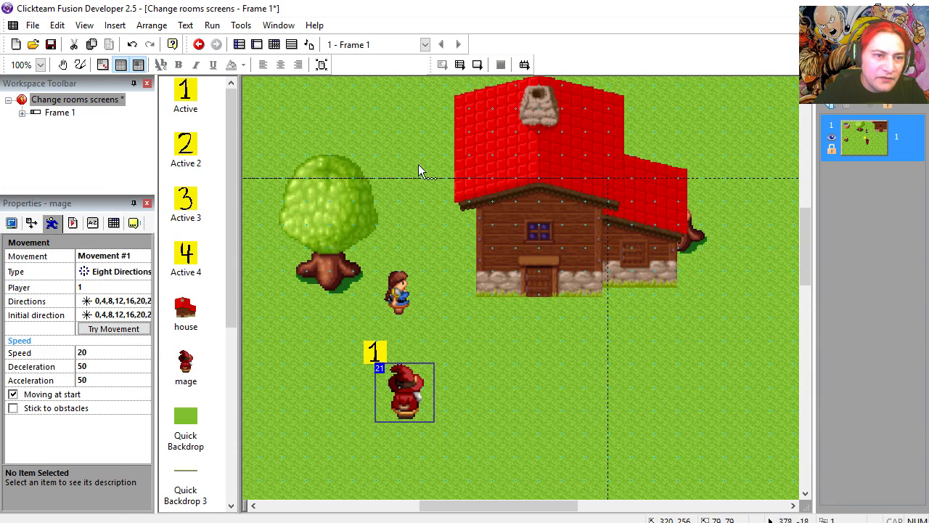
pyautogui.click(479, 66)
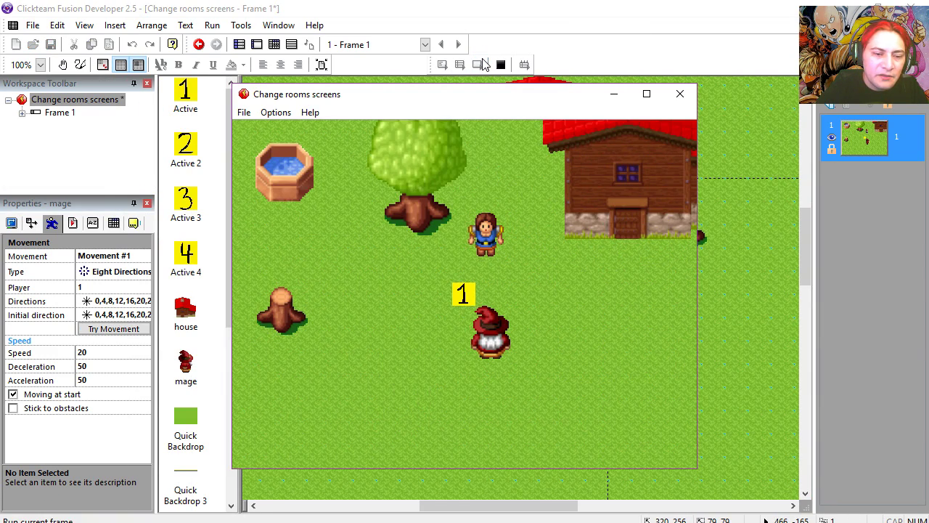
pyautogui.press('Down')
pyautogui.press('Left')
pyautogui.press('Up')
pyautogui.press('Right')
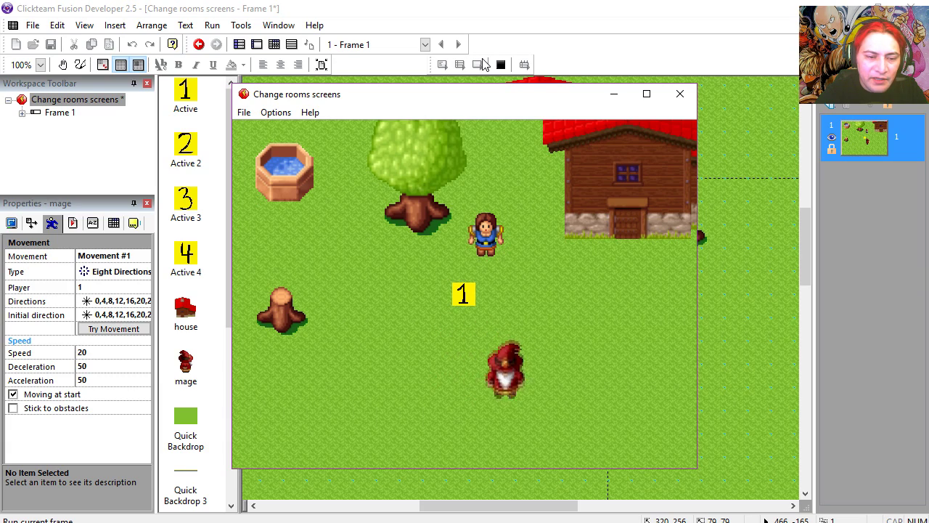
pyautogui.press('Left')
pyautogui.press('Escape')
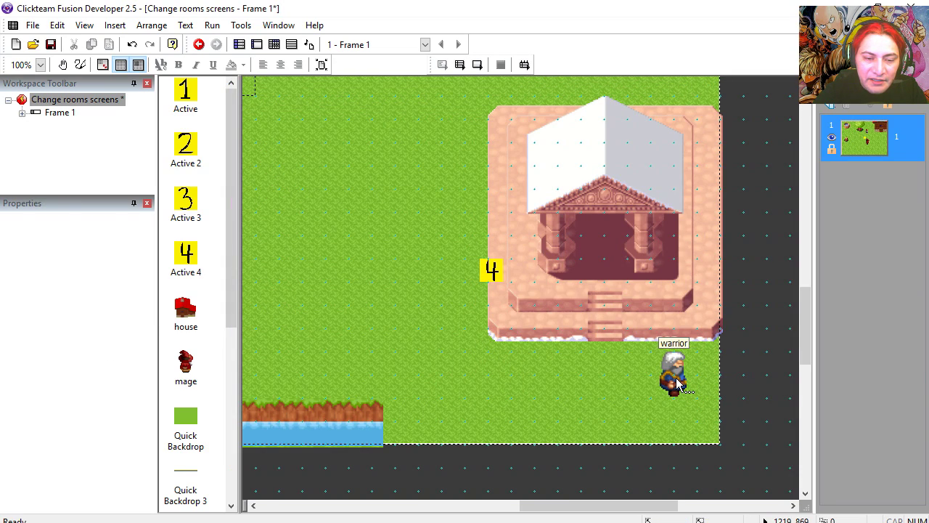
pyautogui.click(675, 378)
pyautogui.scroll(5, 463, 370)
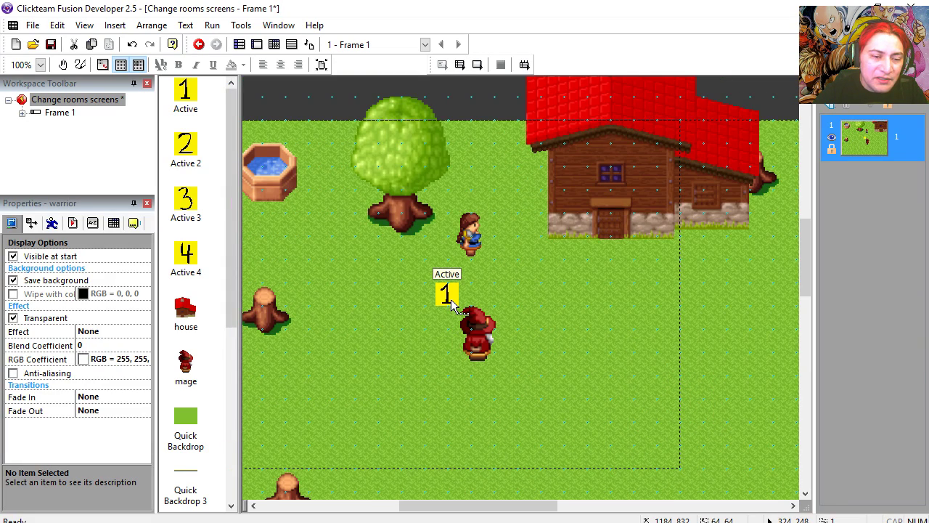
pyautogui.hscroll(5, 464, 300)
pyautogui.click(517, 292)
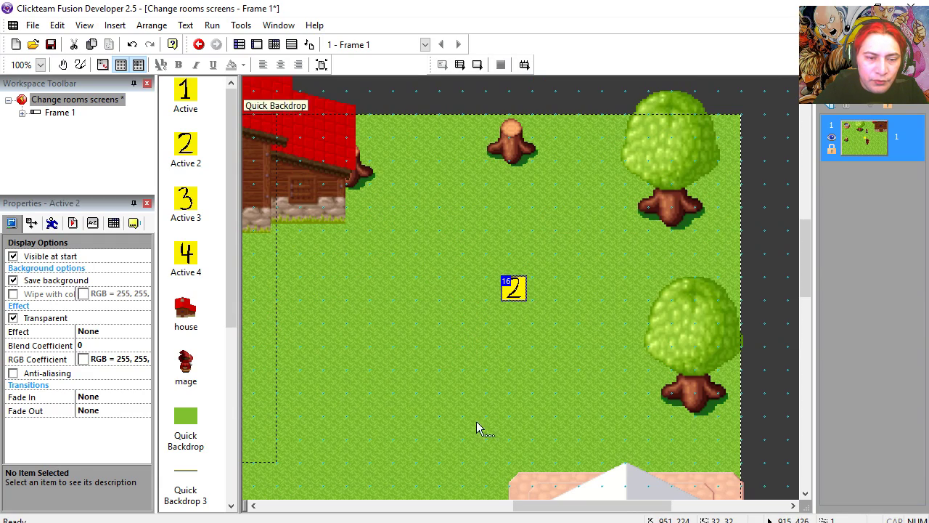
pyautogui.scroll(-3, 508, 385)
pyautogui.hscroll(-4, 451, 344)
pyautogui.hscroll(-2, 380, 349)
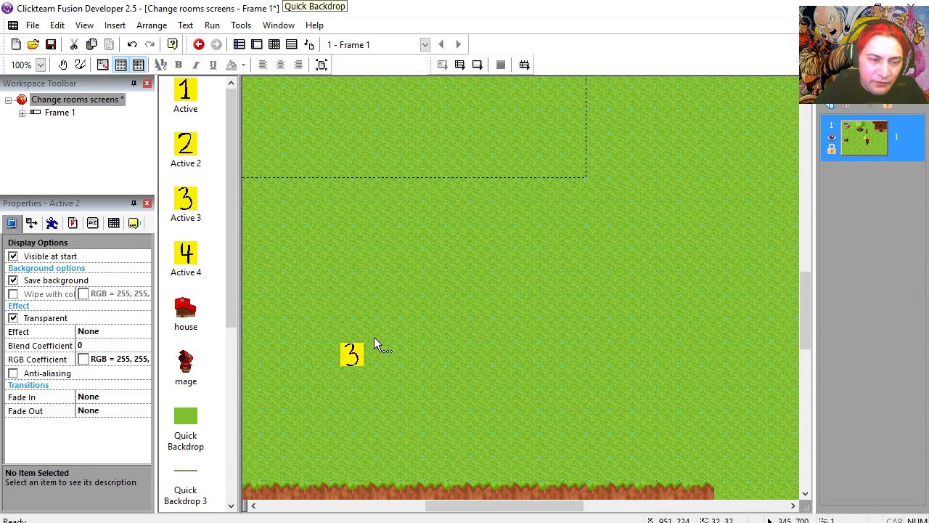
pyautogui.click(356, 354)
pyautogui.hscroll(5, 472, 366)
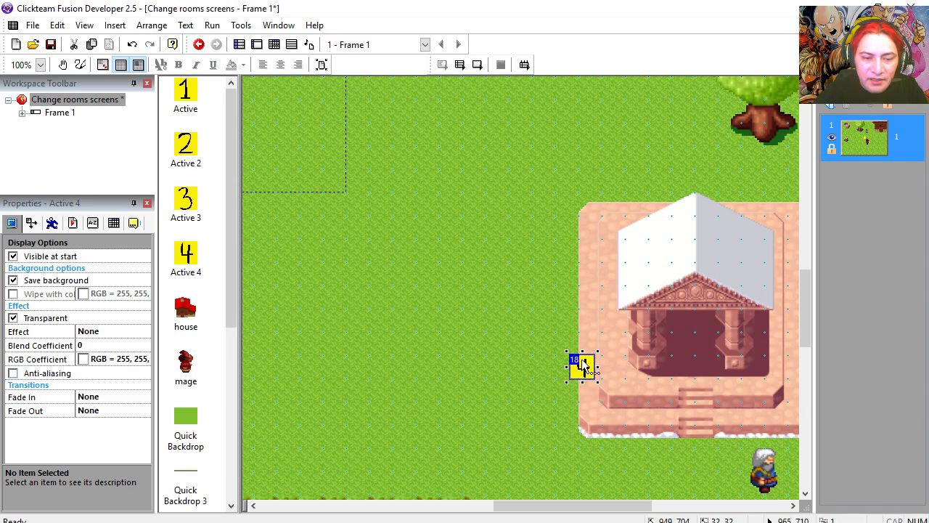
pyautogui.doubleClick(583, 360)
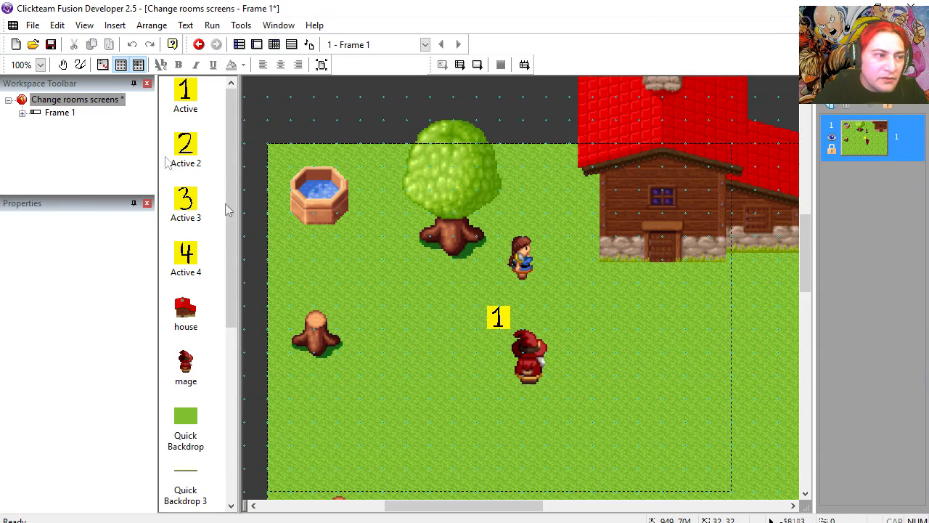
pyautogui.click(41, 65)
pyautogui.click(18, 90)
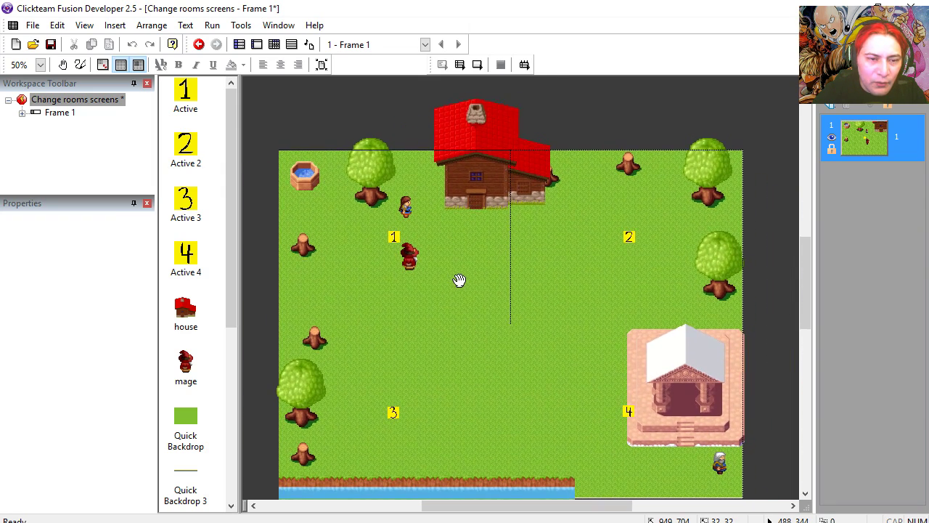
pyautogui.click(240, 47)
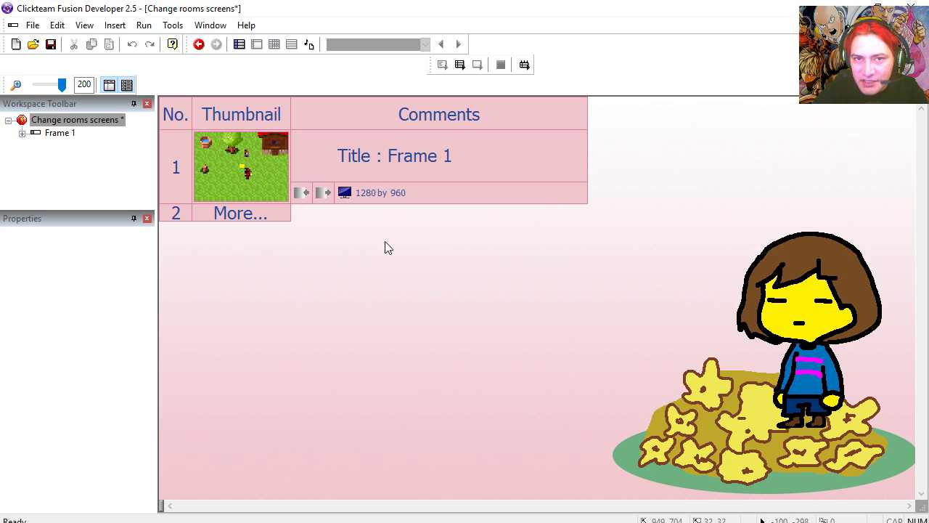
pyautogui.hotkey('ctrl', 'm')
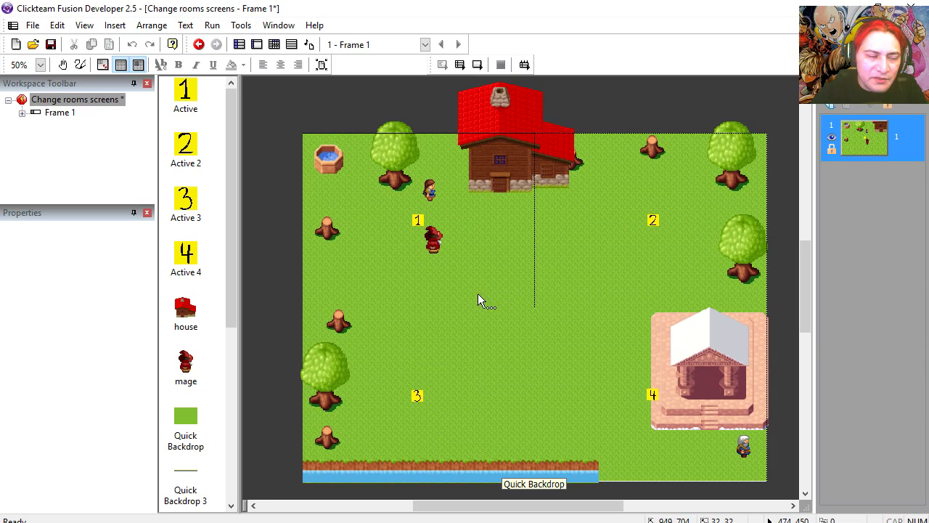
pyautogui.click(274, 45)
pyautogui.click(316, 134)
# Add a mage condition comparing the count in zone (1,1)–(640,480) to exactly 1
pyautogui.click(427, 273)
pyautogui.moveTo(473, 352)
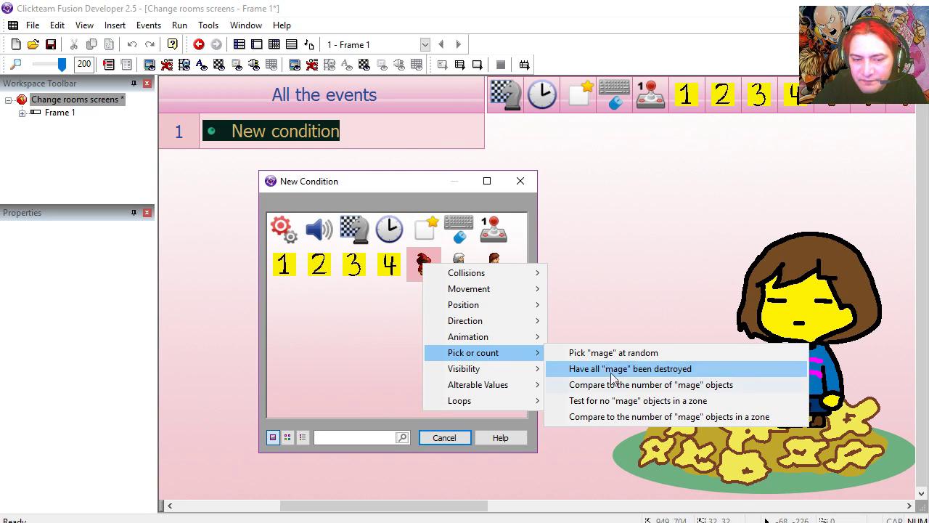
pyautogui.click(607, 418)
pyautogui.moveTo(299, 152); pyautogui.dragTo(493, 332)
pyautogui.moveTo(749, 490); pyautogui.dragTo(755, 497)
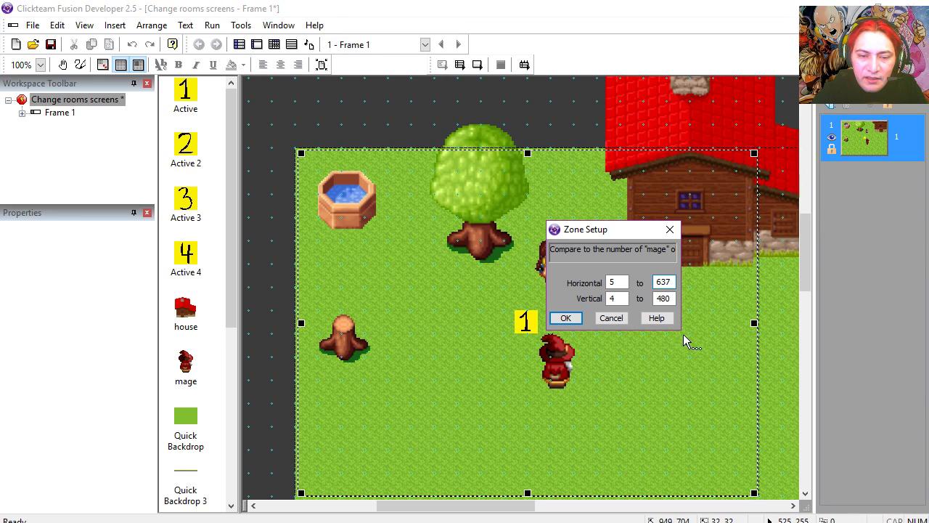
pyautogui.write('640')
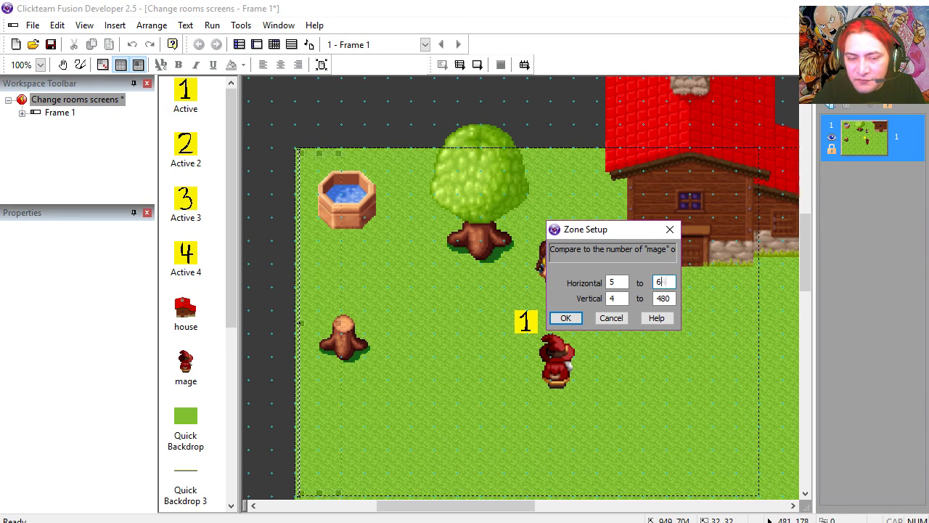
pyautogui.click(662, 296)
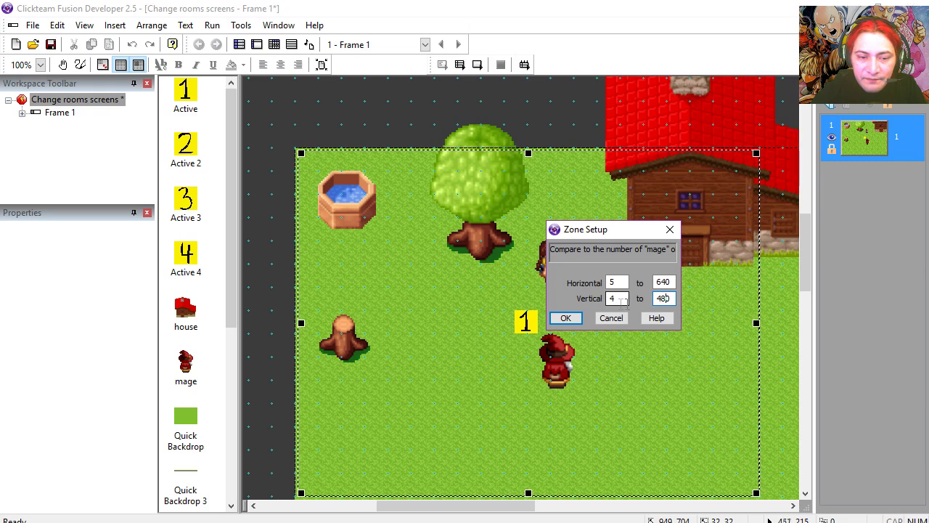
pyautogui.write('1')
pyautogui.write('0')
pyautogui.click(560, 317)
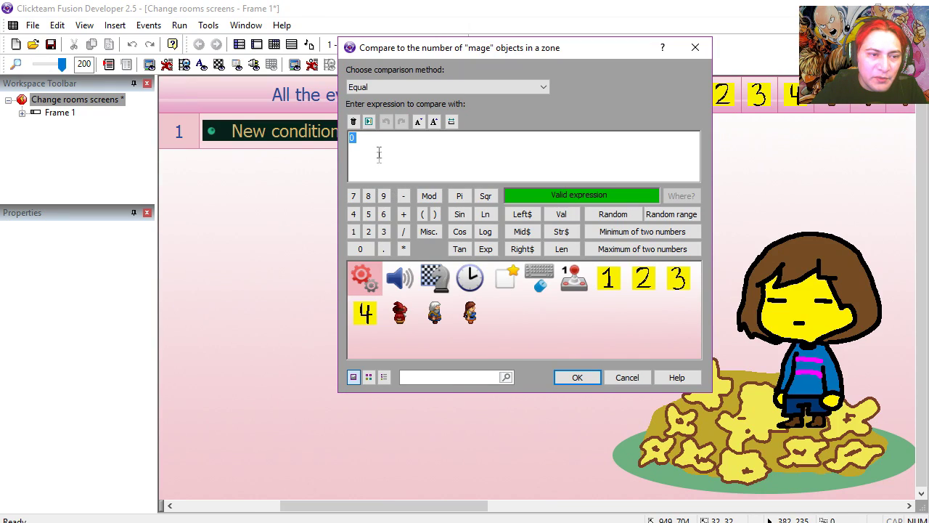
pyautogui.click(355, 233)
pyautogui.click(577, 377)
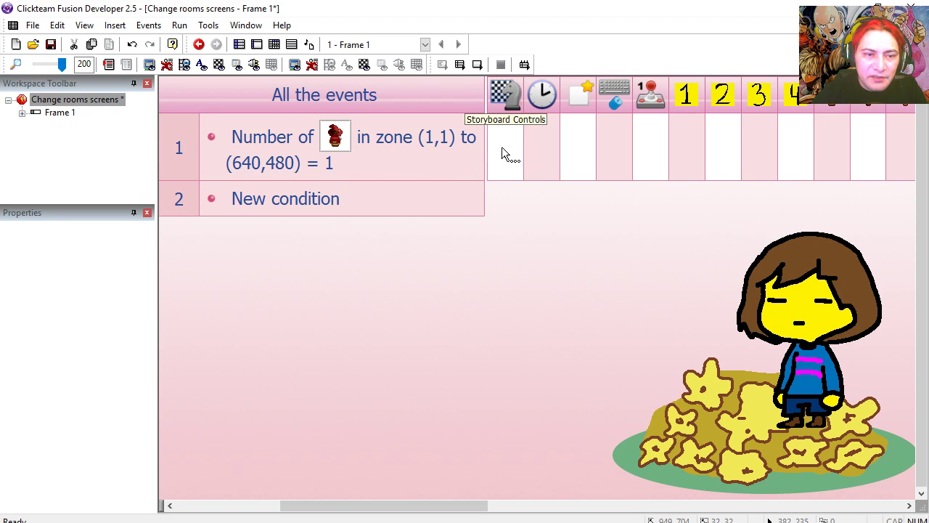
# Give event 1 a Center window position action relative to the zone 1 marker
pyautogui.click(502, 148)
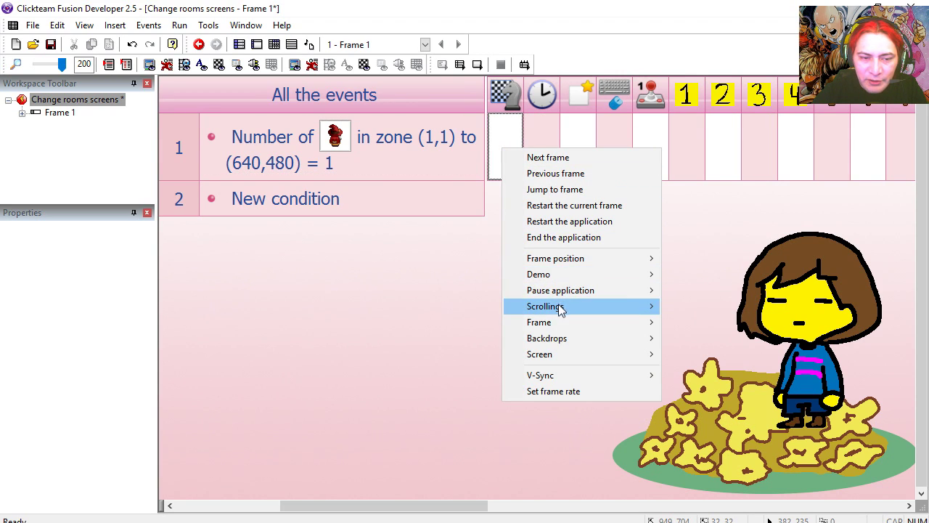
pyautogui.moveTo(545, 306)
pyautogui.click(719, 306)
pyautogui.click(527, 323)
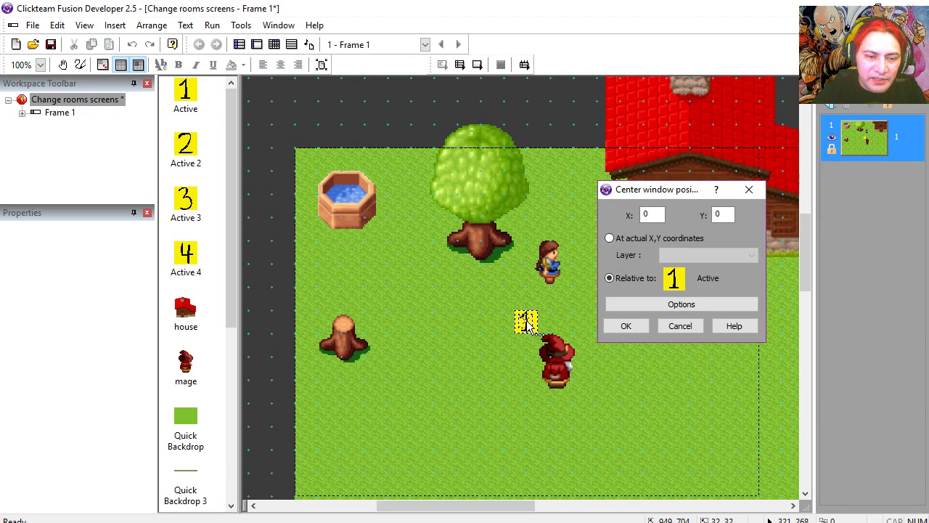
pyautogui.press('Return')
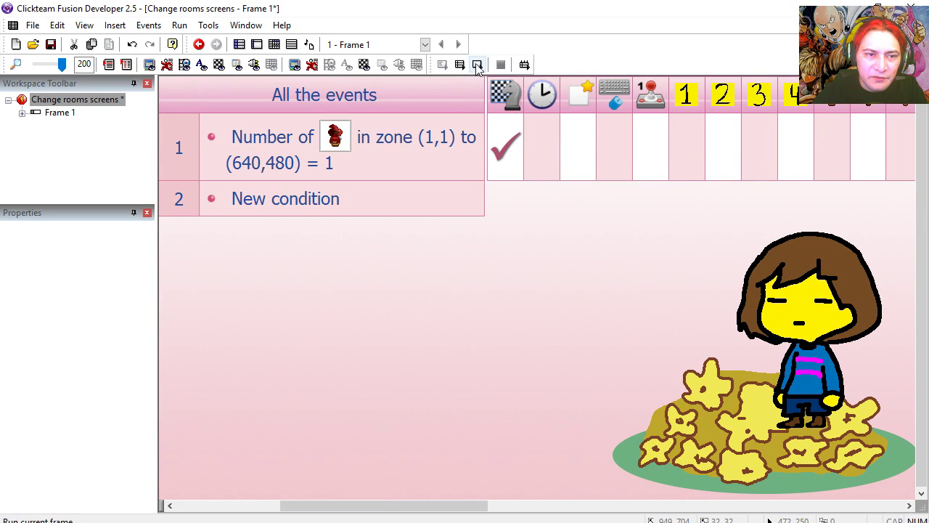
# Test-run the frame and walk the mage around to check the camera
pyautogui.click(478, 65)
pyautogui.press('Right')
pyautogui.press('Down')
pyautogui.press('Left')
pyautogui.press('Right')
pyautogui.hotkey('alt', 'F4')
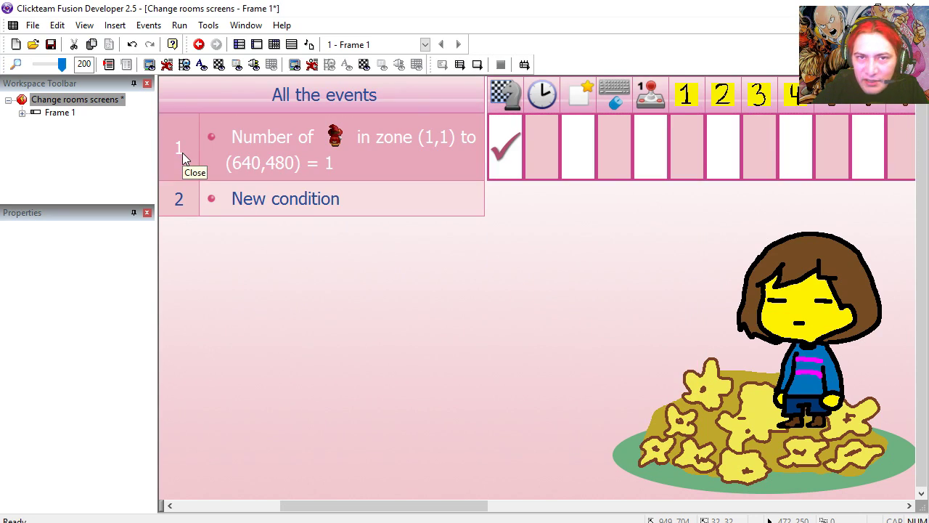
# Copy event 1's condition into a new event 2 and edit its zone
pyautogui.moveTo(222, 178); pyautogui.dragTo(285, 198)
pyautogui.rightClick(407, 203)
pyautogui.click(435, 213)
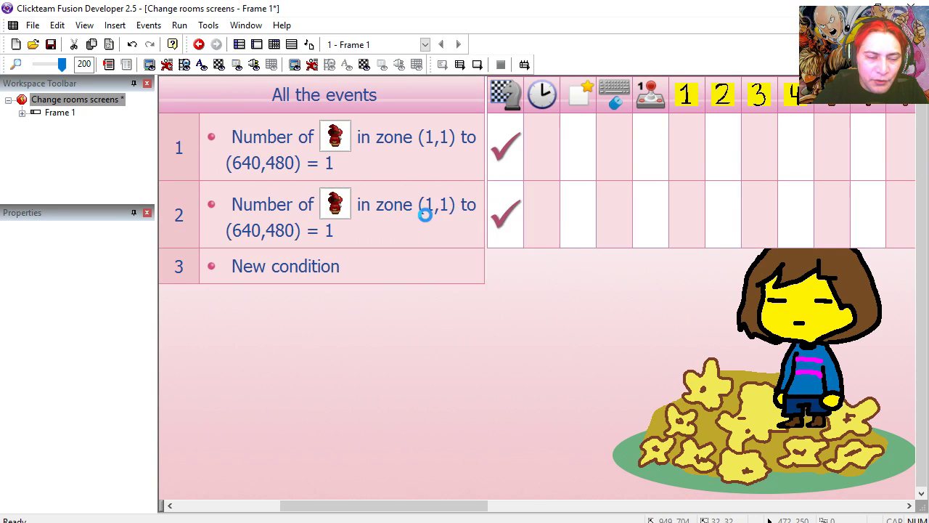
# Set event 2's zone to (640,1)–(1280,480) with a one-mage comparison
pyautogui.moveTo(519, 506); pyautogui.dragTo(634, 512)
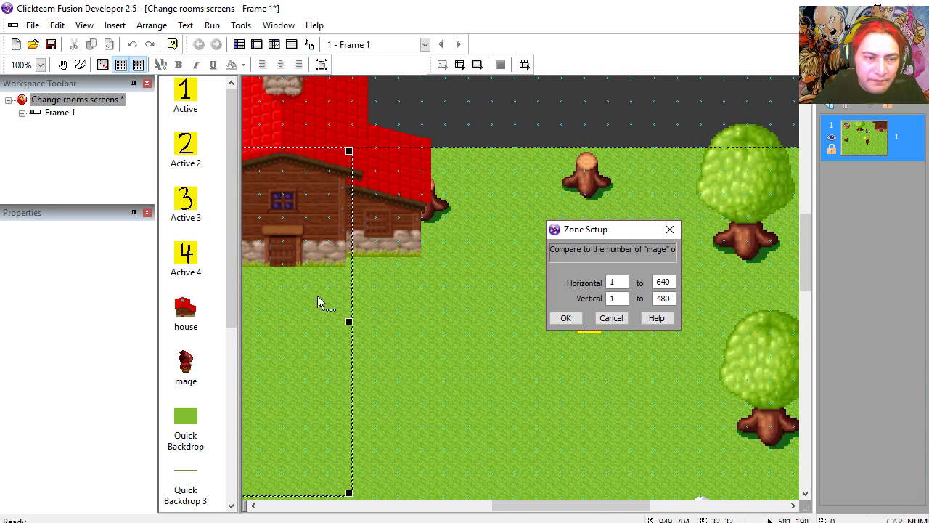
pyautogui.moveTo(318, 302); pyautogui.dragTo(443, 233)
pyautogui.click(667, 281)
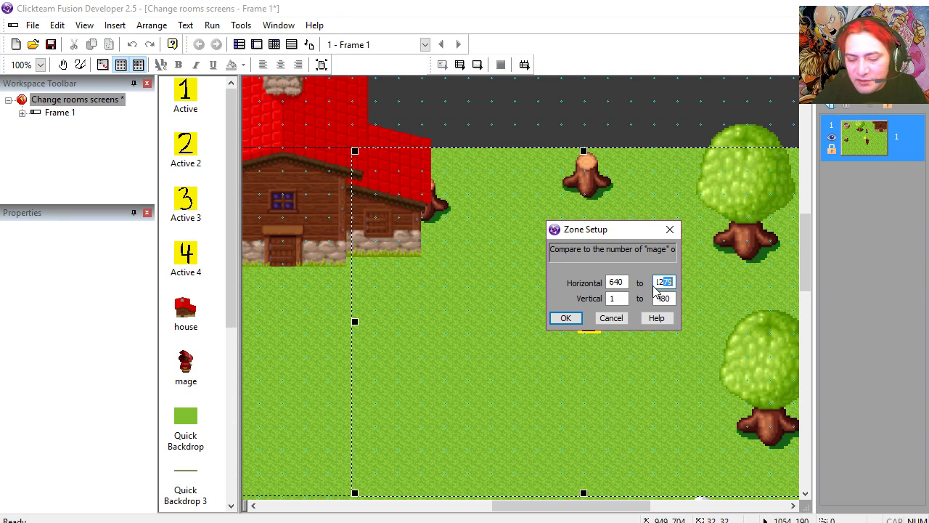
pyautogui.write('1280')
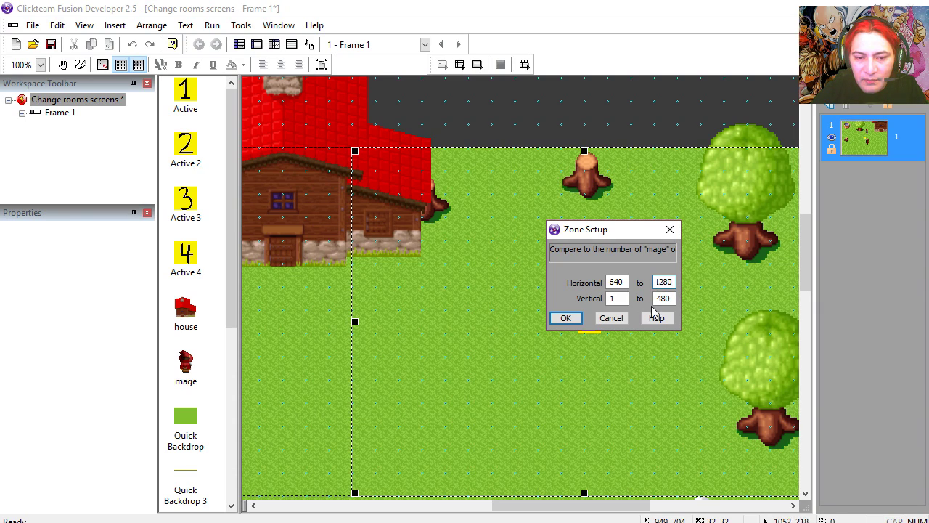
pyautogui.press('Return')
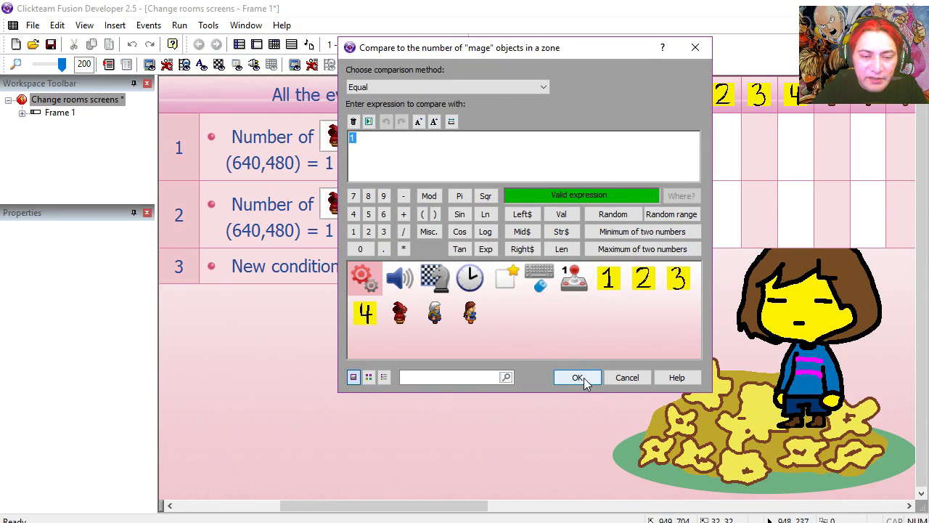
pyautogui.click(577, 378)
# Retarget event 2's centring action to the zone 2 marker
pyautogui.rightClick(545, 218)
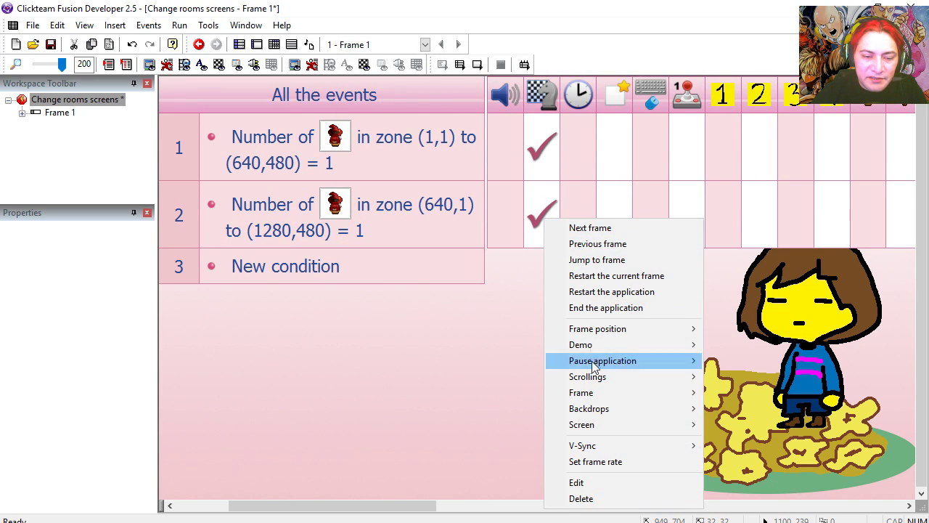
pyautogui.click(593, 485)
pyautogui.click(588, 322)
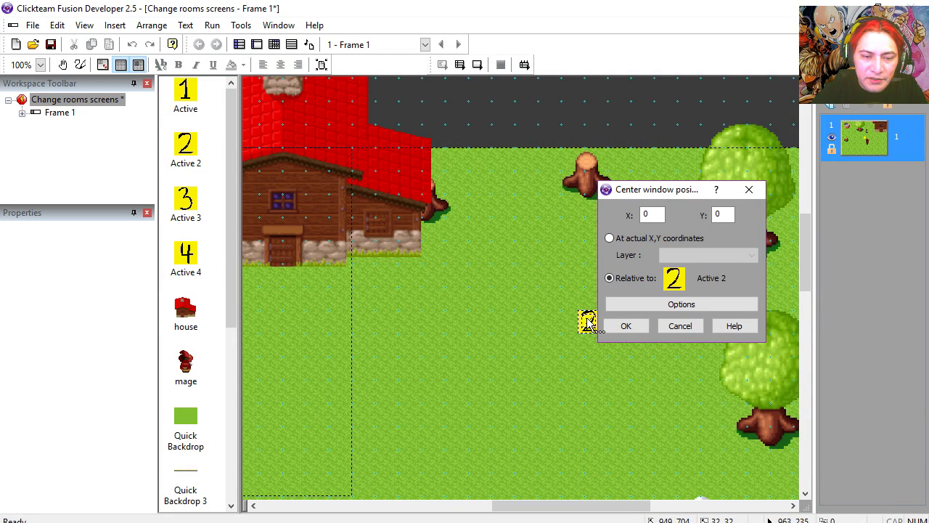
pyautogui.click(626, 325)
# Test-run the frame, walking the mage into the second room and back
pyautogui.click(482, 67)
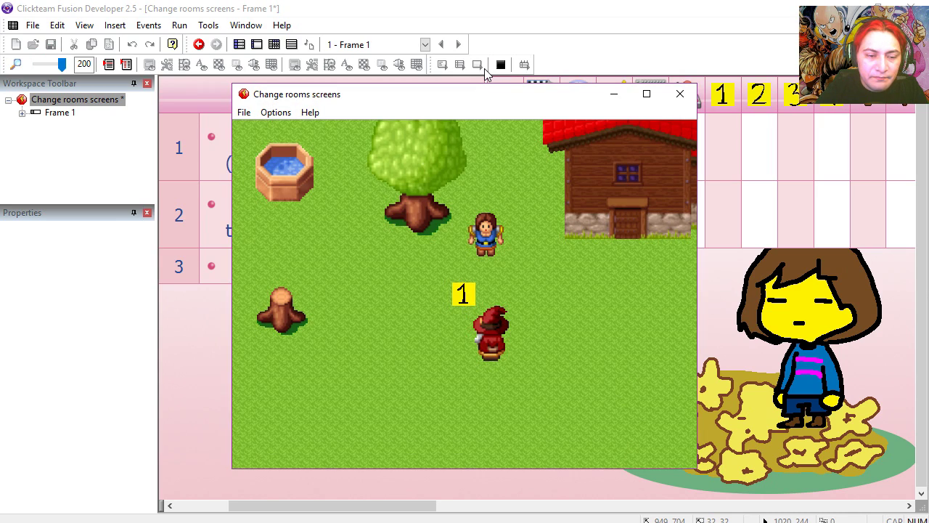
pyautogui.press('Right')
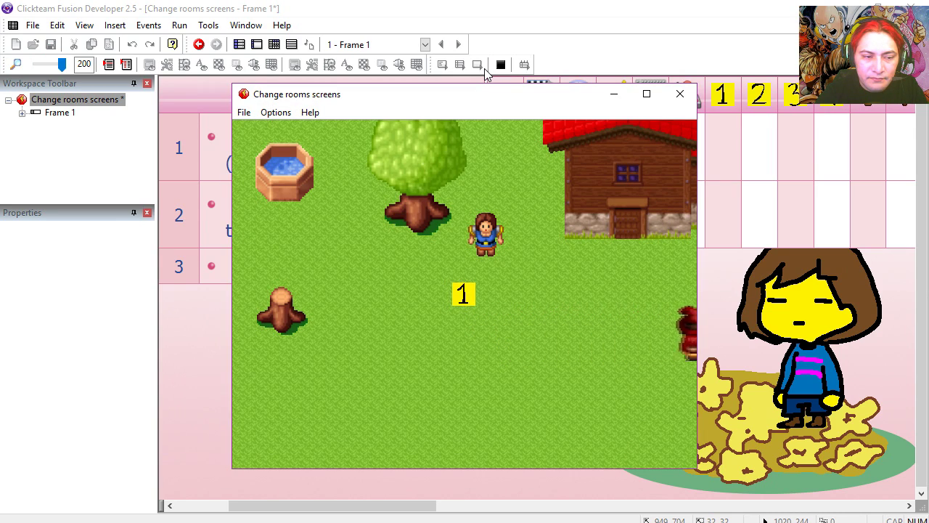
pyautogui.press('Left')
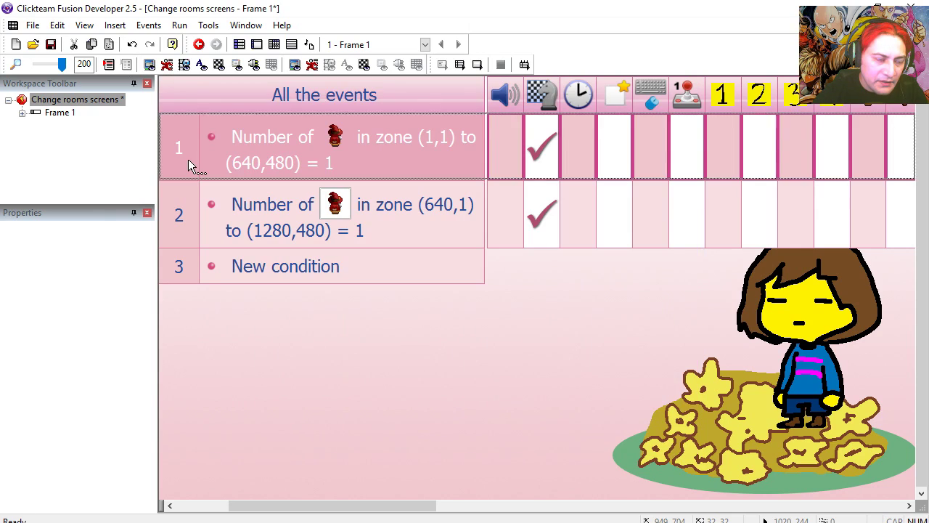
# Close the test game and paste a copy of event 1 as event 3
pyautogui.click(501, 65)
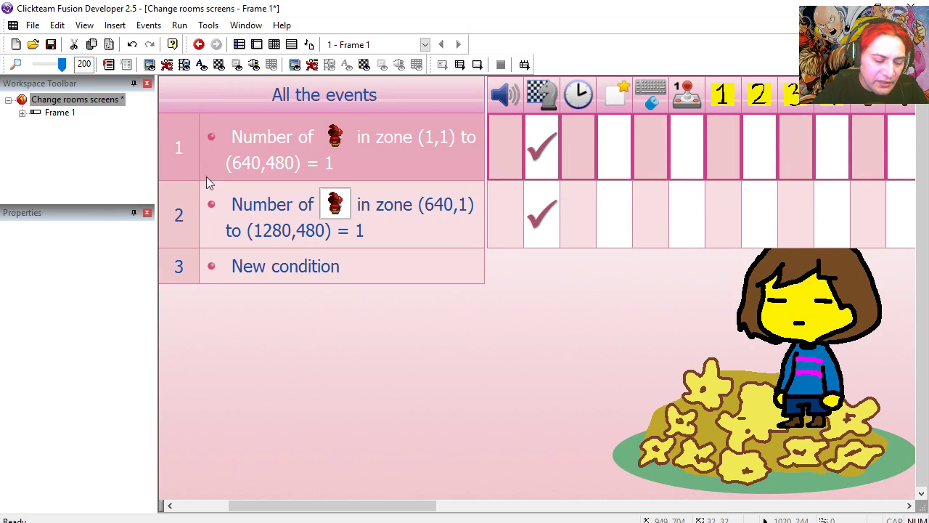
pyautogui.click(190, 293)
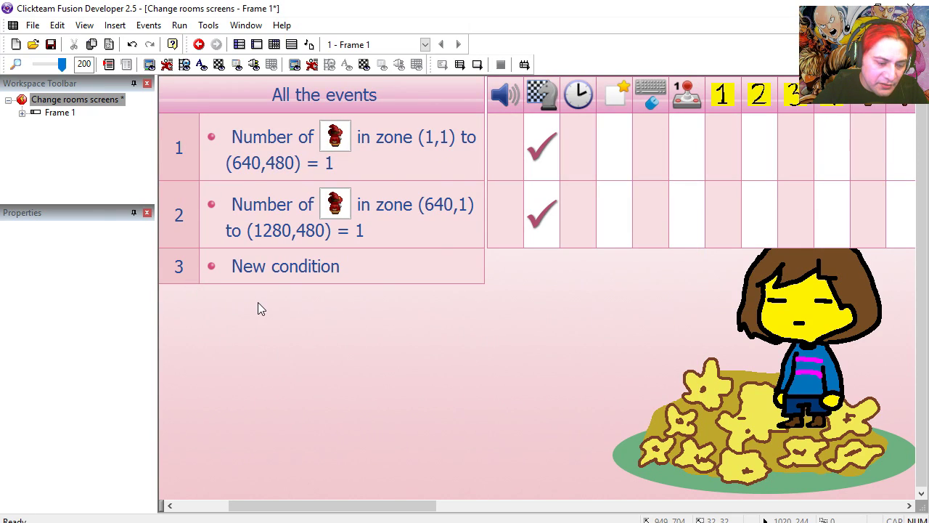
pyautogui.hotkey('ctrl', 'v')
pyautogui.rightClick(410, 281)
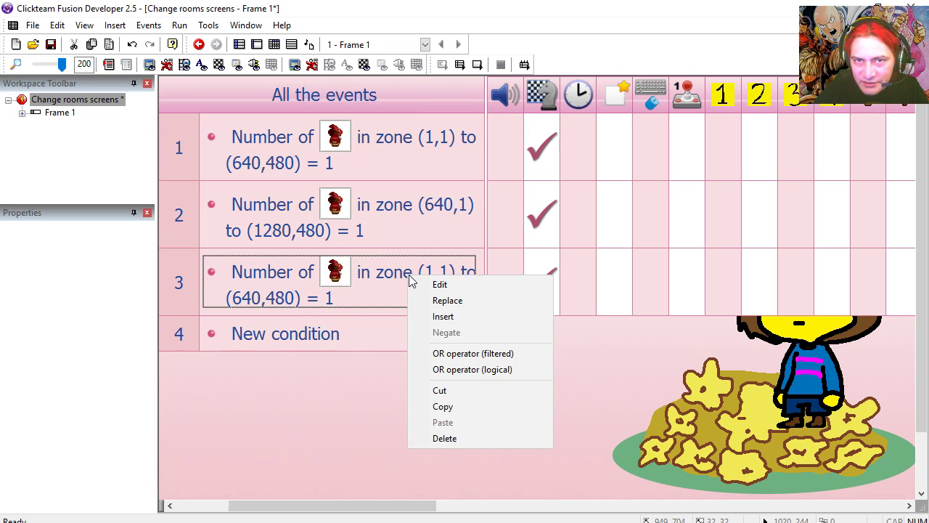
pyautogui.click(439, 284)
# Set event 3's zone to (1,480)–(640,960), keeping the comparison value 1
pyautogui.moveTo(548, 512); pyautogui.dragTo(459, 511)
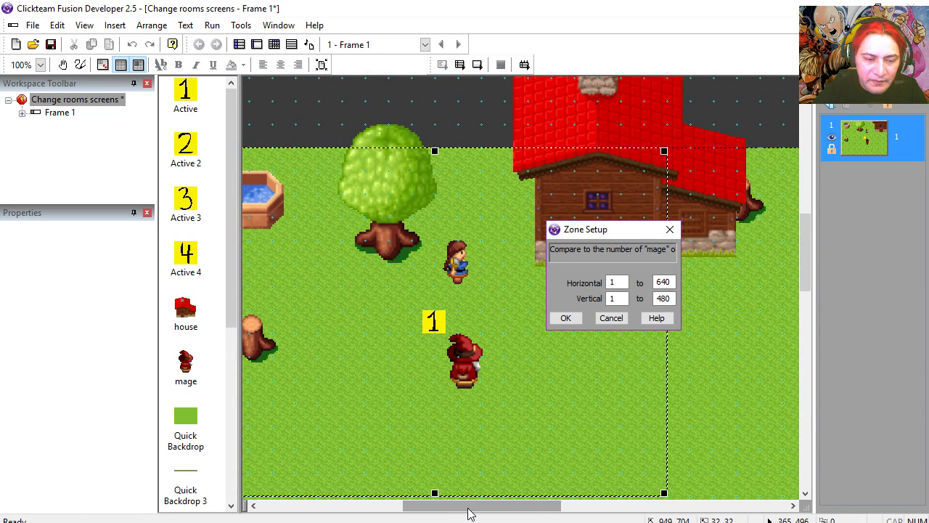
pyautogui.moveTo(469, 506); pyautogui.dragTo(440, 507)
pyautogui.moveTo(463, 249); pyautogui.dragTo(459, 473)
pyautogui.moveTo(671, 281); pyautogui.dragTo(647, 283)
pyautogui.write('60')
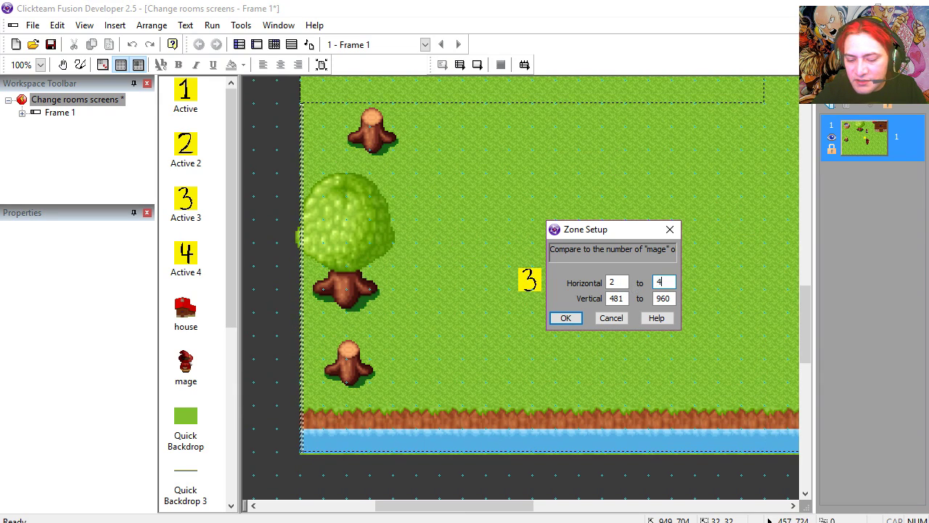
pyautogui.write('40')
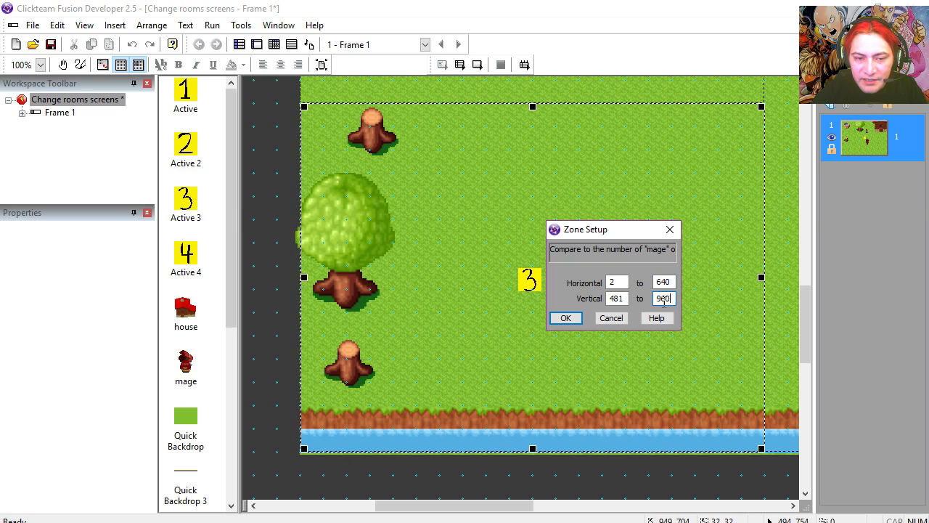
pyautogui.press('Tab')
pyautogui.write('1')
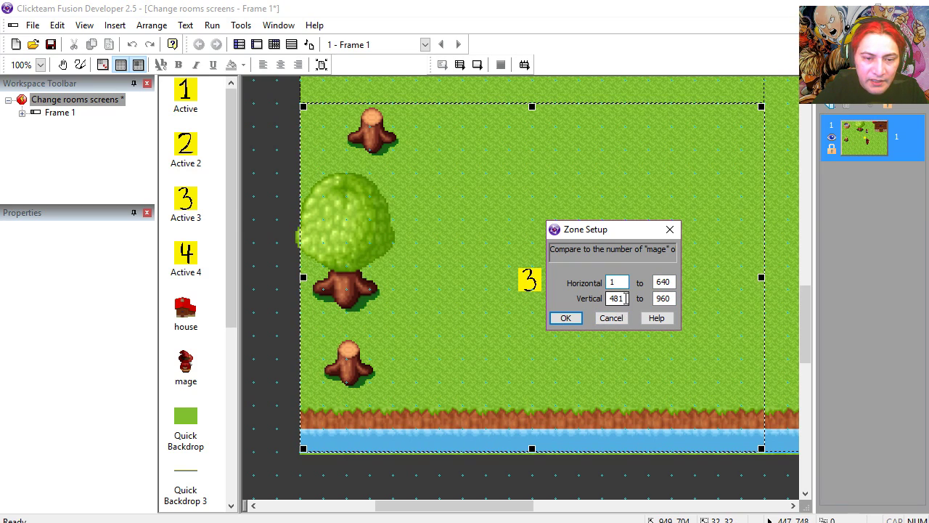
pyautogui.click(566, 318)
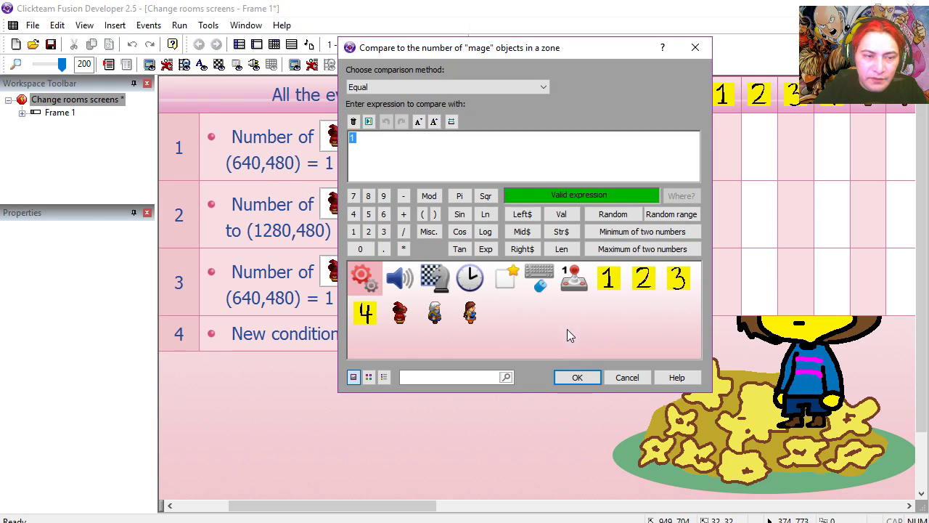
pyautogui.click(577, 377)
# Update event 3's centring action and test walking down to the lower room and back
pyautogui.rightClick(546, 282)
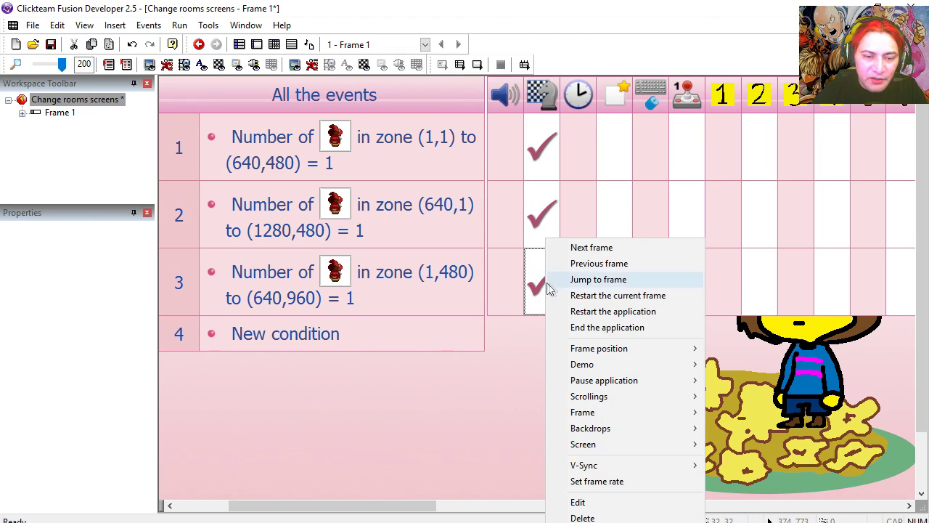
pyautogui.click(570, 500)
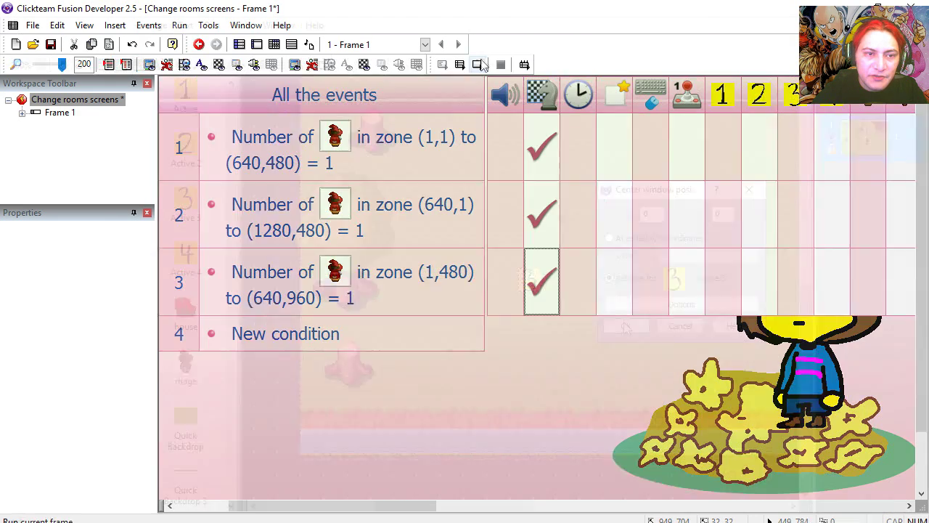
pyautogui.click(480, 66)
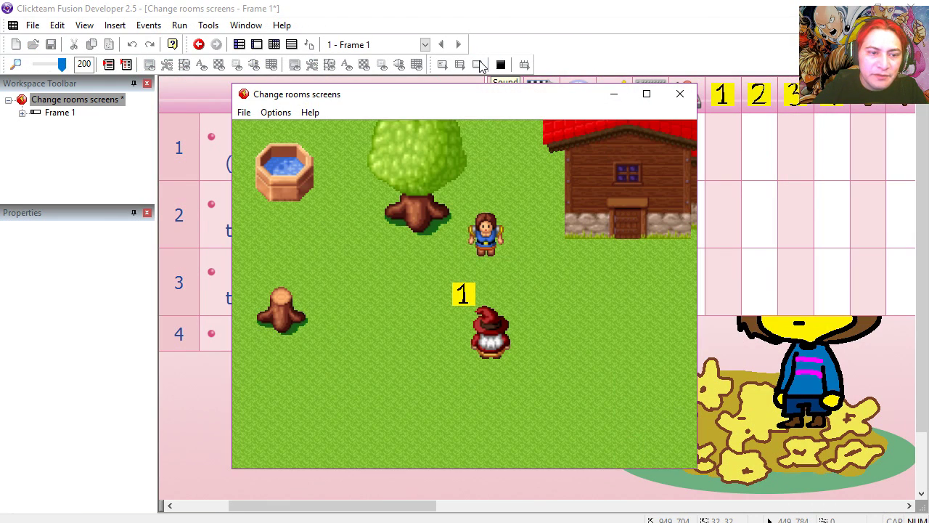
pyautogui.press('Down')
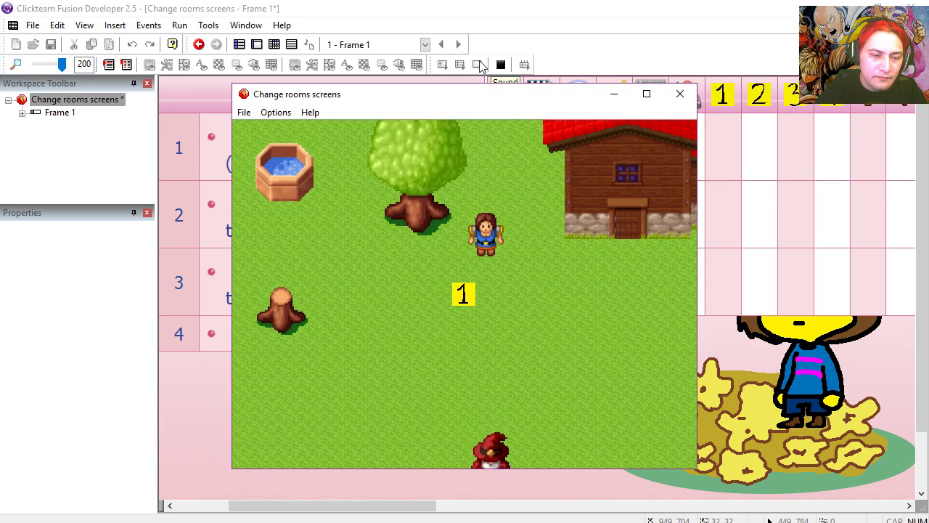
pyautogui.press('Up')
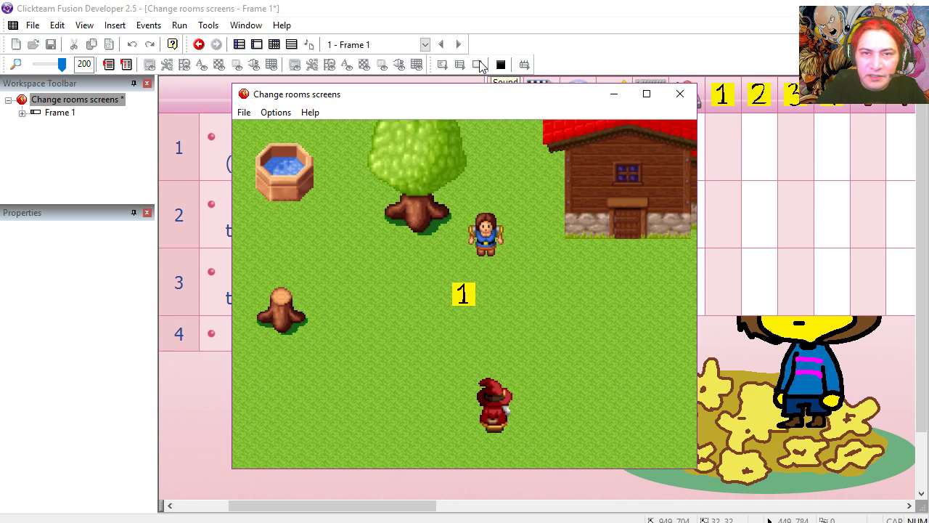
pyautogui.hotkey('alt', 'F4')
# Copy event 3's condition into a new event 4 with zone (640,480)–(1280,960)
pyautogui.moveTo(249, 301); pyautogui.dragTo(437, 349)
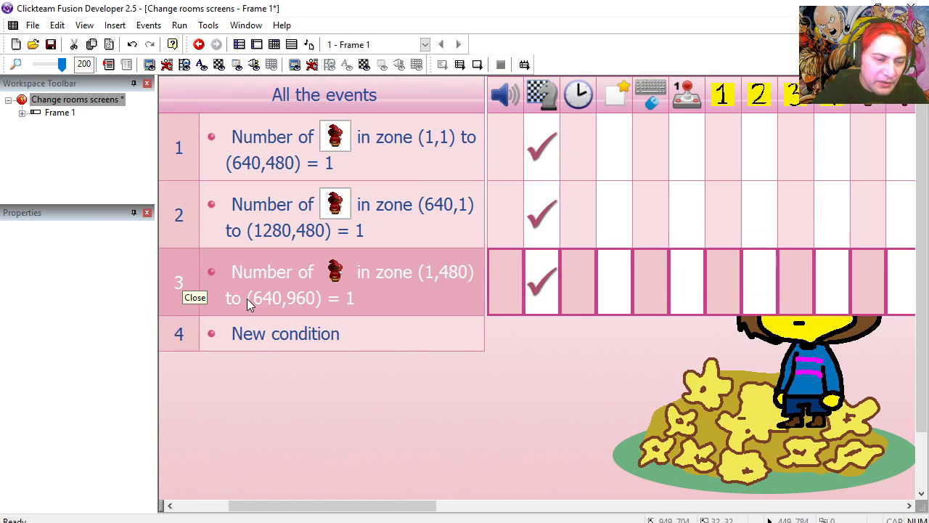
pyautogui.doubleClick(438, 349)
pyautogui.moveTo(373, 353); pyautogui.dragTo(543, 260)
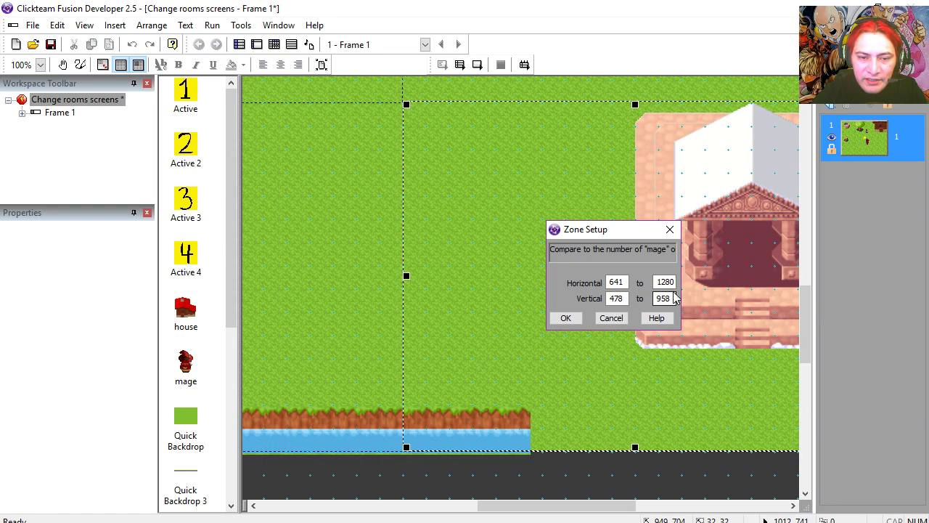
pyautogui.doubleClick(664, 299)
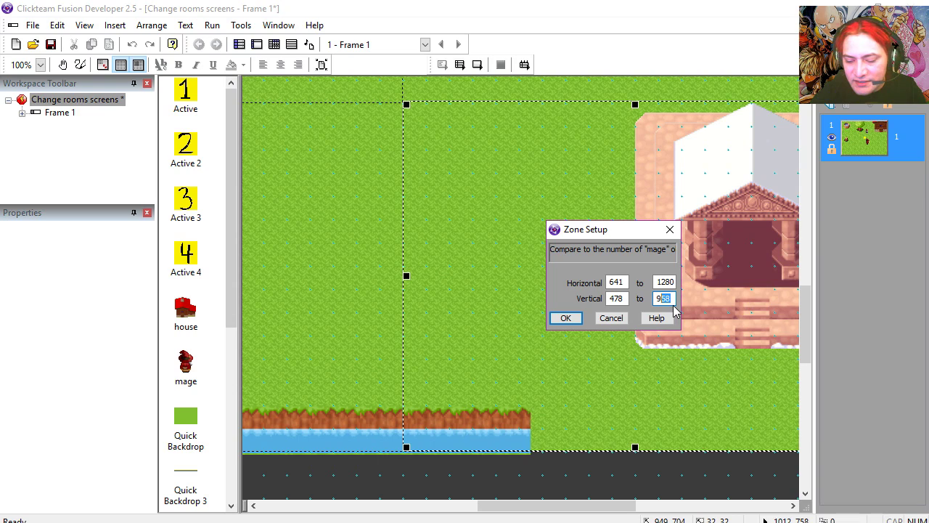
pyautogui.write('960')
pyautogui.press('Tab')
pyautogui.write('640')
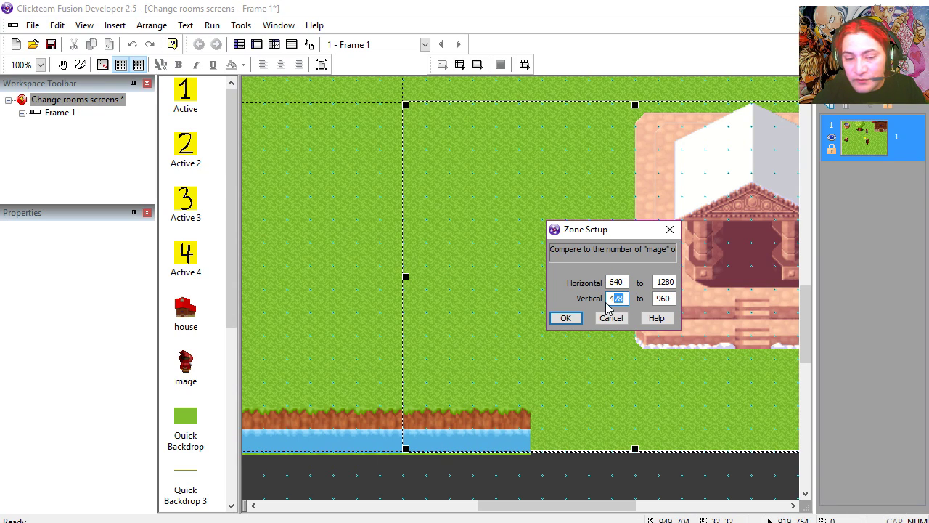
pyautogui.write(',480')
pyautogui.press('Return')
# Make event 4 centre the window on the lower-right room
pyautogui.rightClick(558, 356)
pyautogui.click(591, 328)
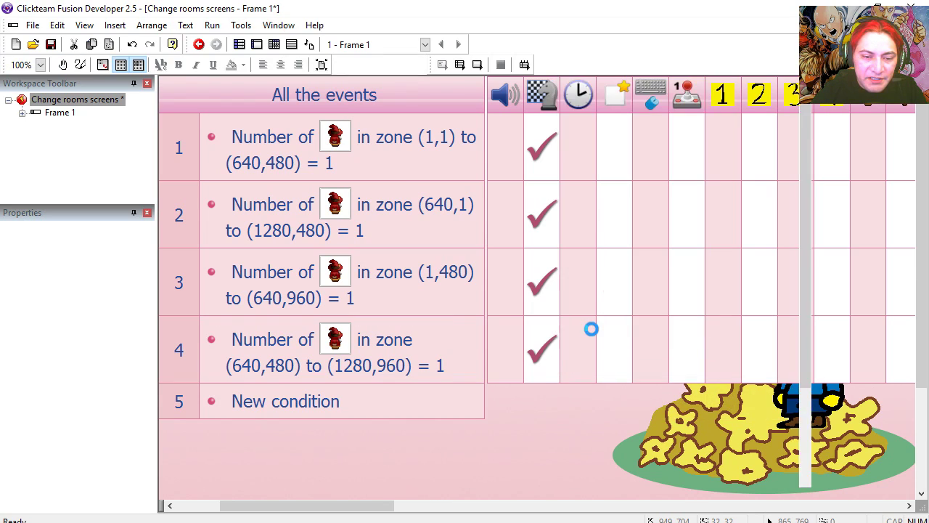
pyautogui.press('Return')
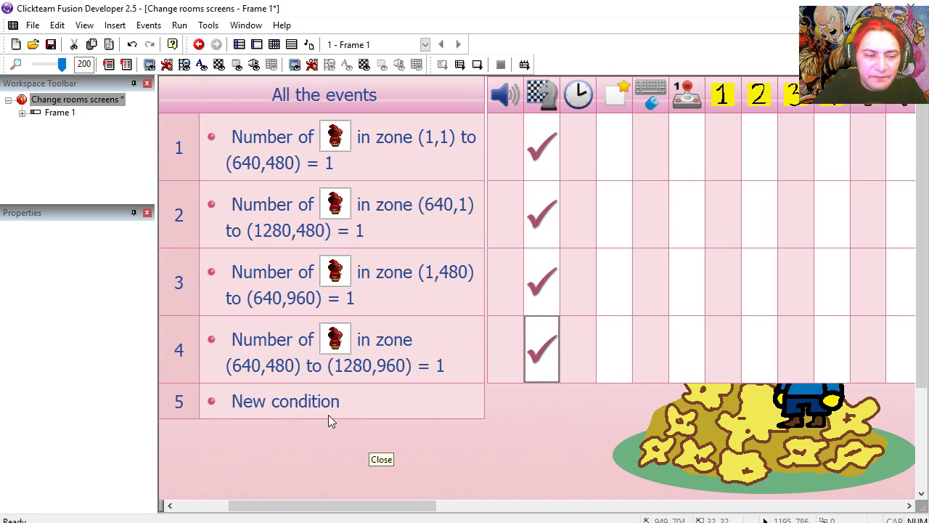
pyautogui.click(317, 404)
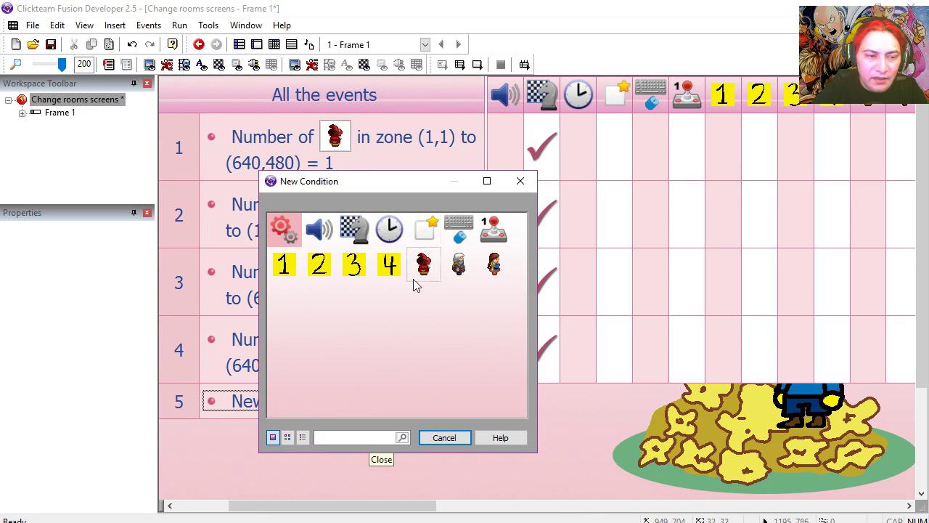
# Add a Start of Frame event at the top that makes markers 1 and 2 invisible
pyautogui.click(363, 234)
pyautogui.click(389, 250)
pyautogui.moveTo(196, 411); pyautogui.dragTo(589, 129)
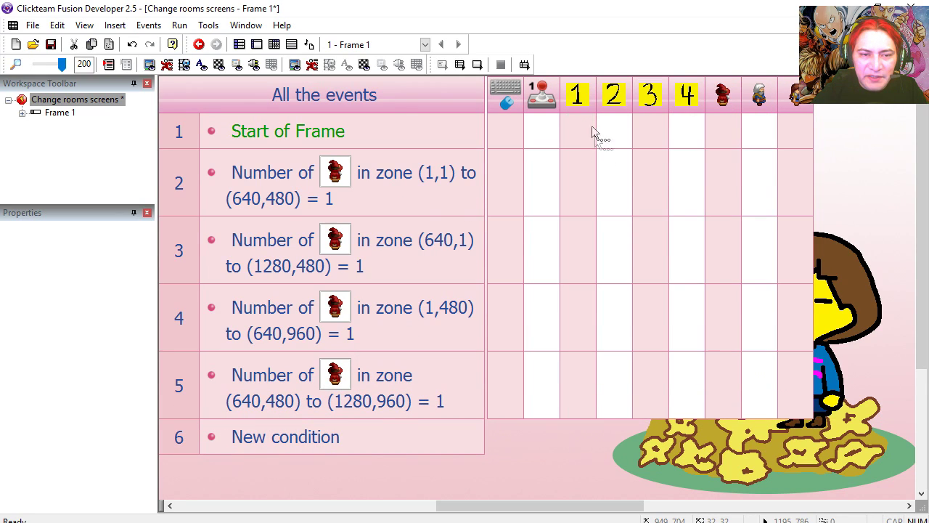
pyautogui.rightClick(578, 131)
pyautogui.moveTo(617, 199)
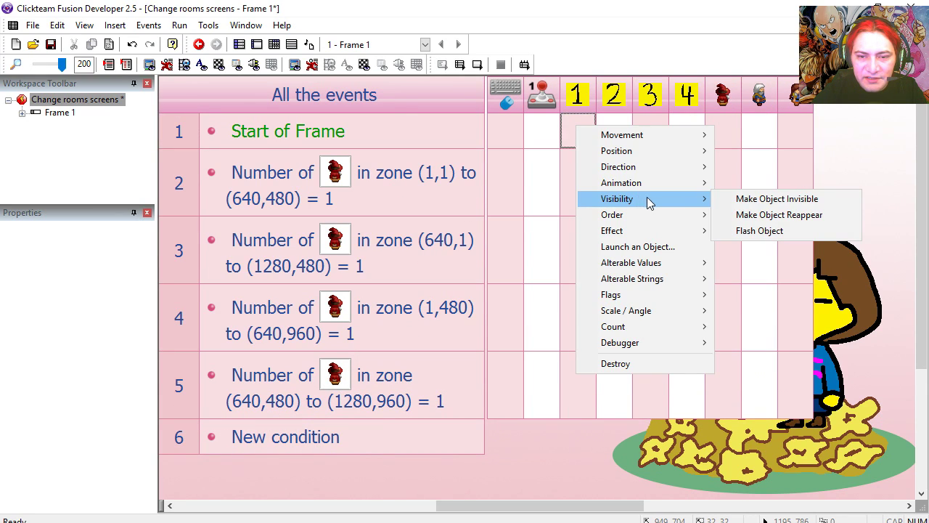
pyautogui.click(771, 199)
pyautogui.moveTo(578, 132); pyautogui.dragTo(686, 132)
# Test-run the frame, walking the mage right and down into the temple room
pyautogui.click(477, 64)
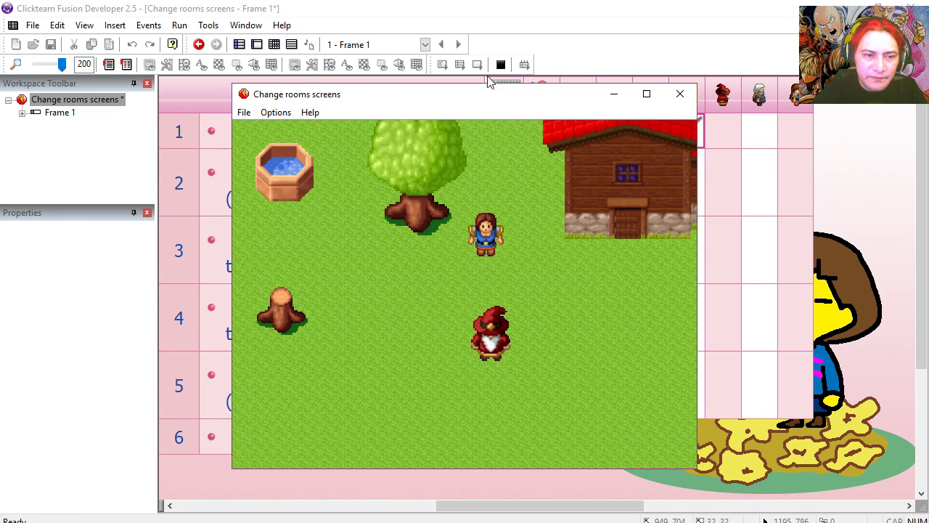
pyautogui.moveTo(461, 98); pyautogui.dragTo(432, 43)
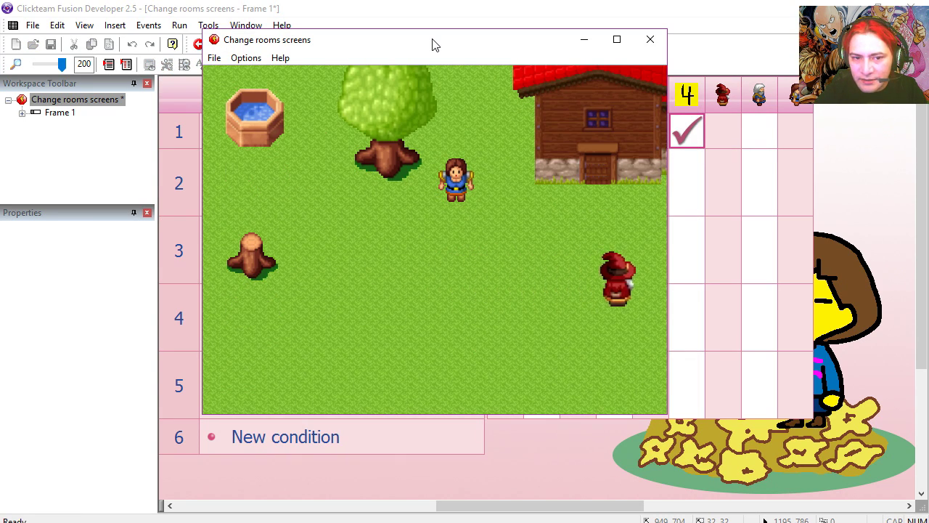
pyautogui.press('Right')
pyautogui.press('Down')
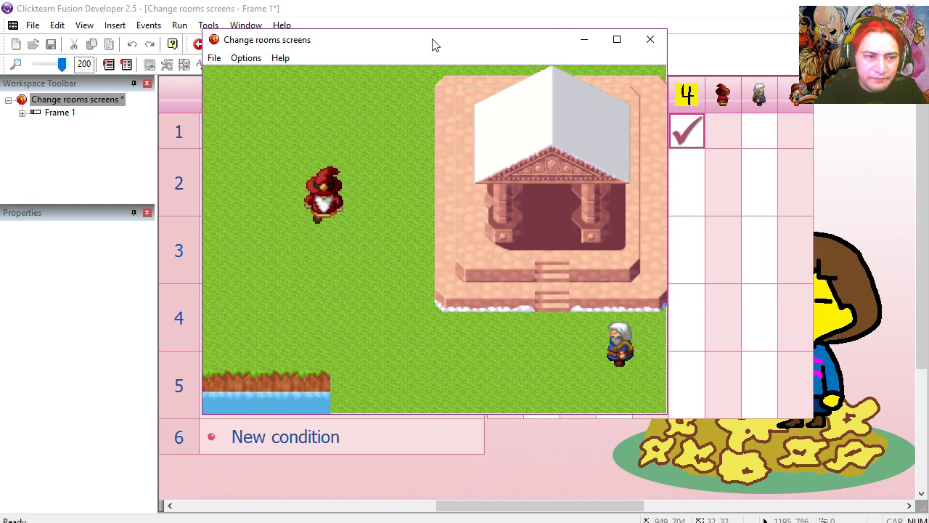